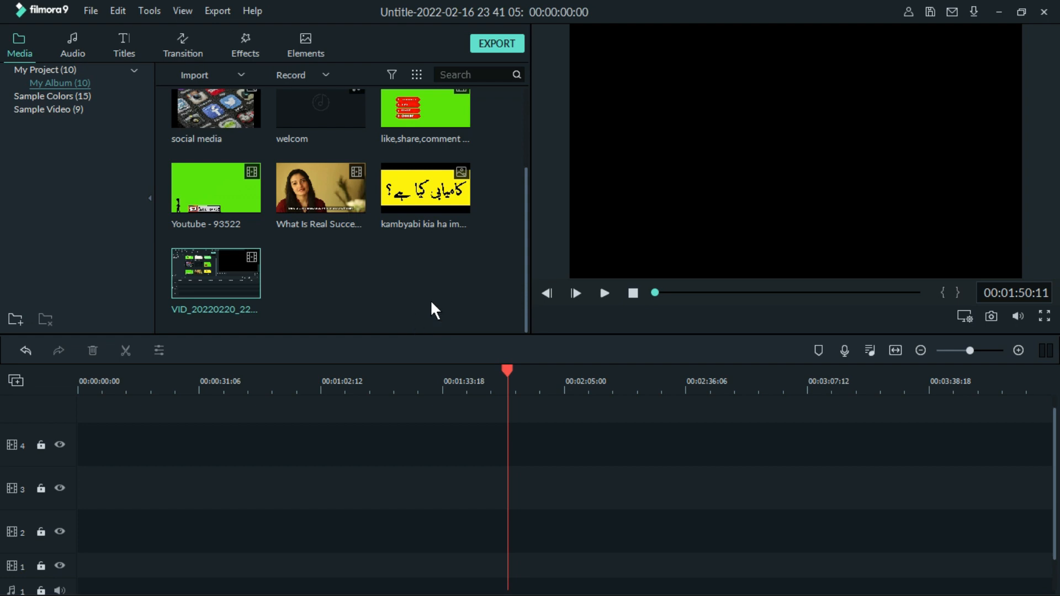
- Import Voice 006.m4a, kambyabi kia ha image.png and the first What Is Real Success video from the Kamyabi folder
left_click_drag(478, 256, 238, 183)
left_click(405, 317)
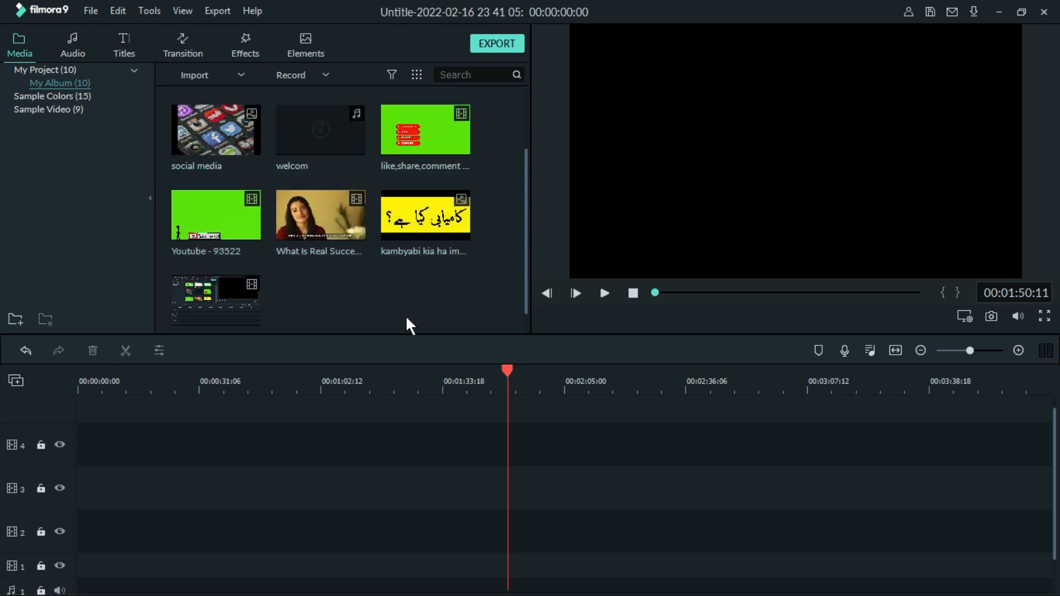
left_click(240, 72)
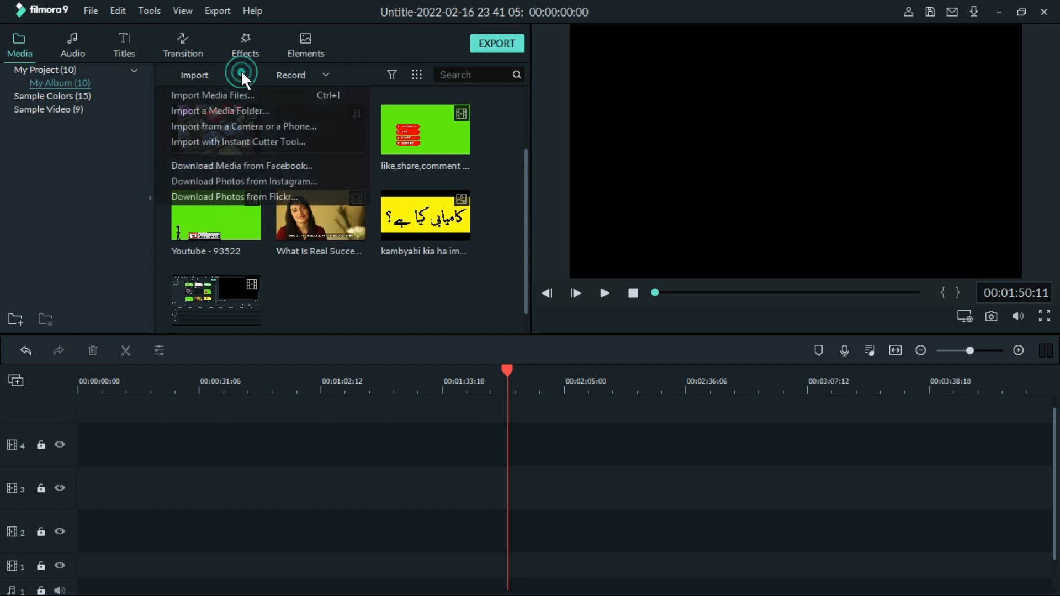
left_click(263, 95)
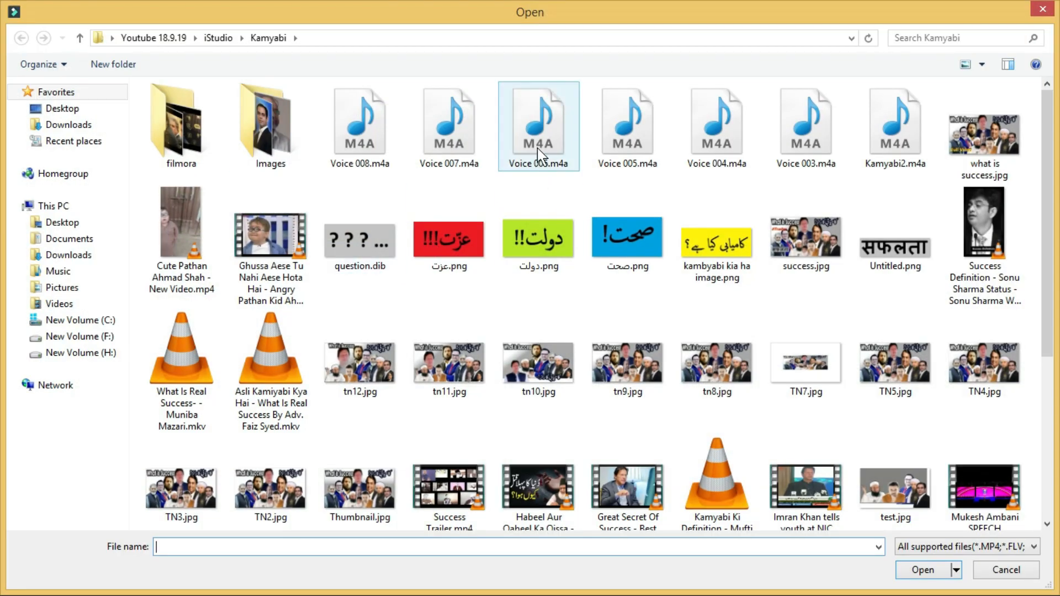
left_click(537, 152)
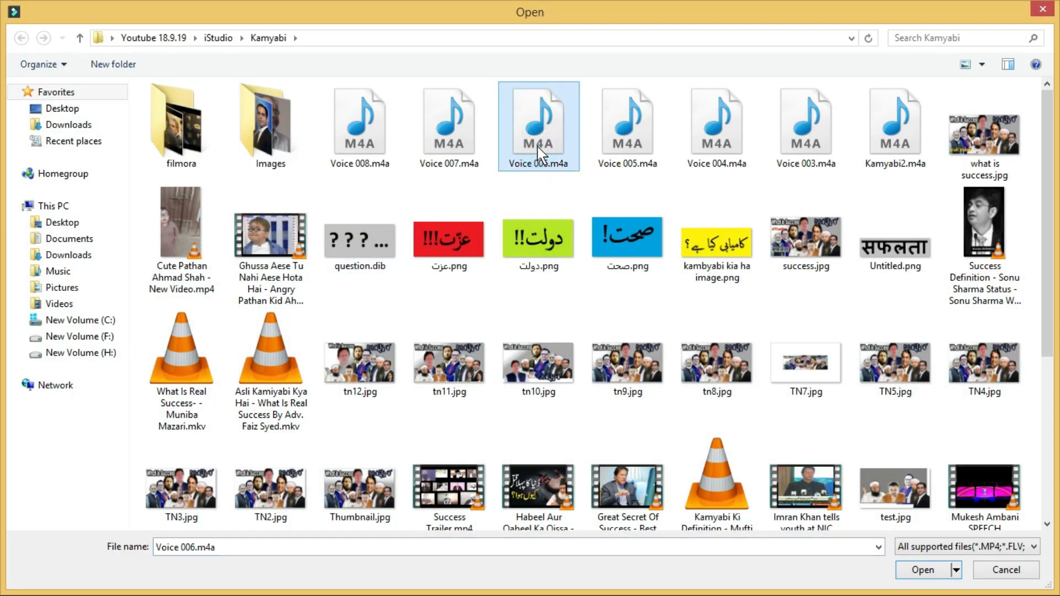
left_click(701, 253, "ctrl")
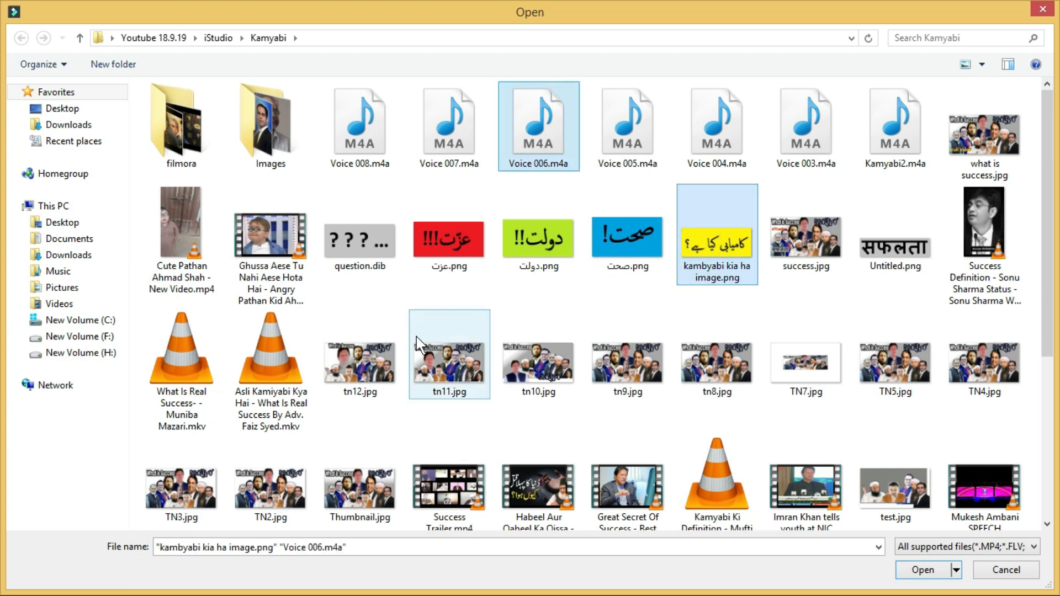
left_click(178, 392, "ctrl")
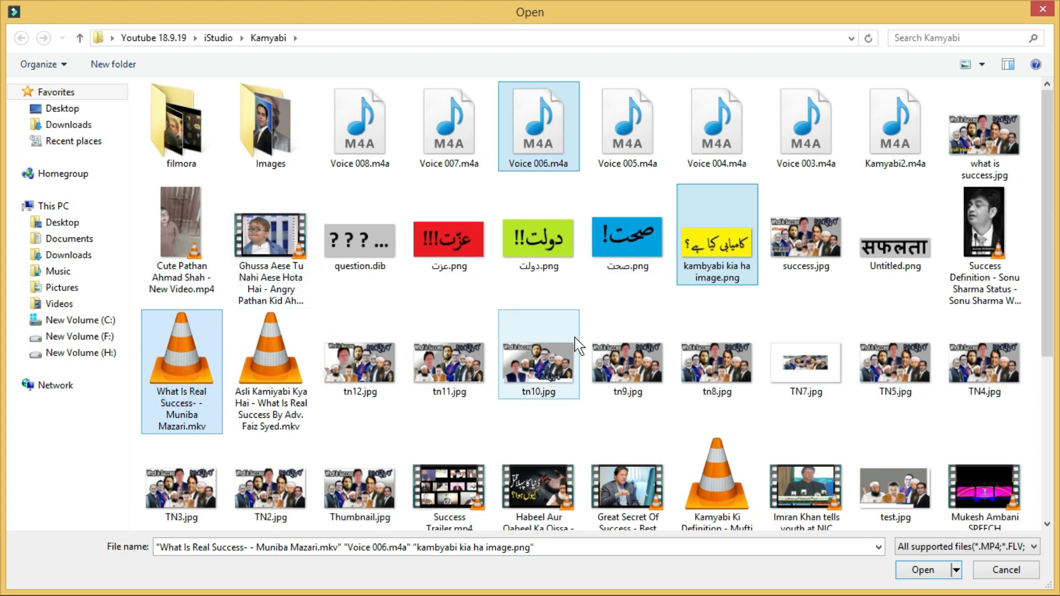
left_click(915, 574)
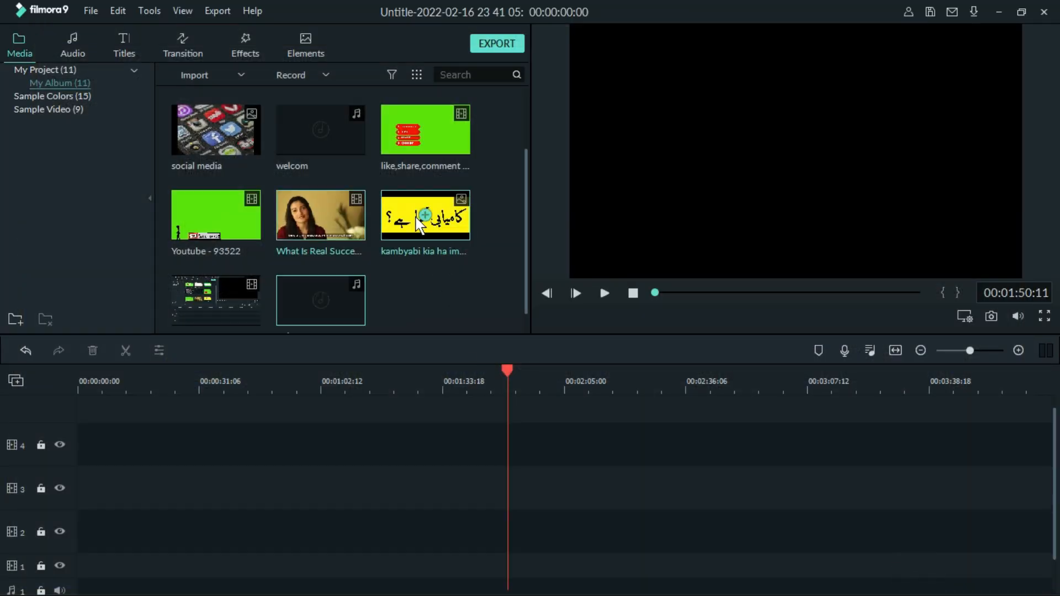
- Place the What Is Real Success video at the start of video track 3 and delete the timeline's empty tracks
left_click(341, 291)
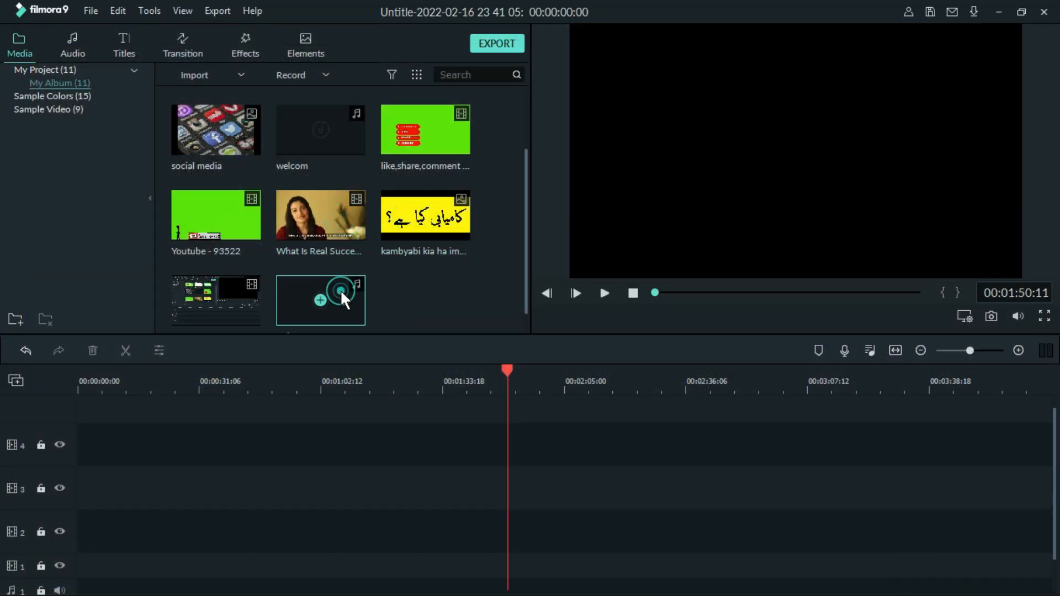
scroll(336, 219, "down", 1)
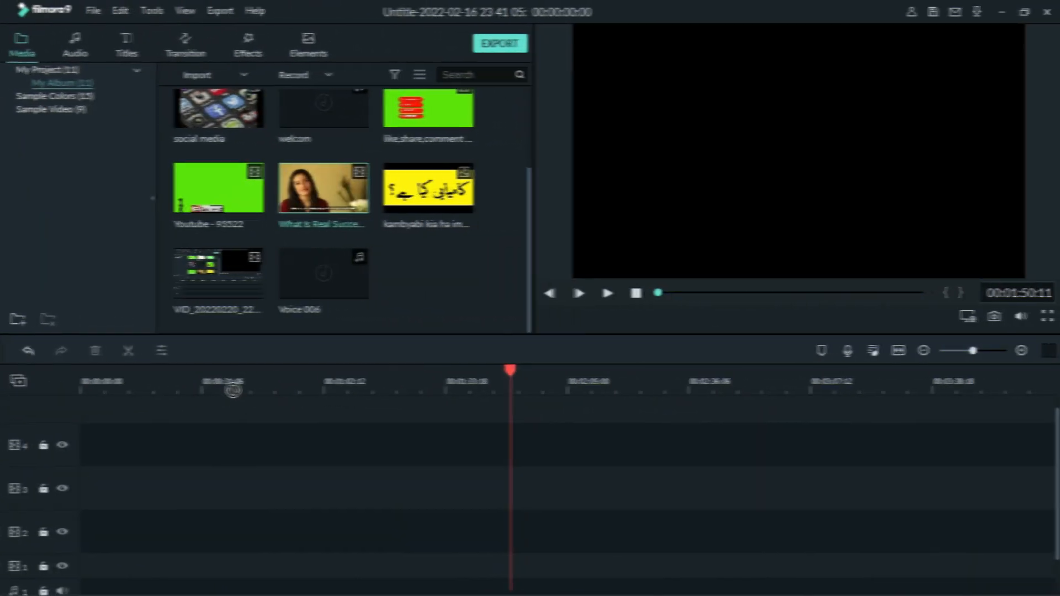
left_click_drag(320, 187, 75, 496)
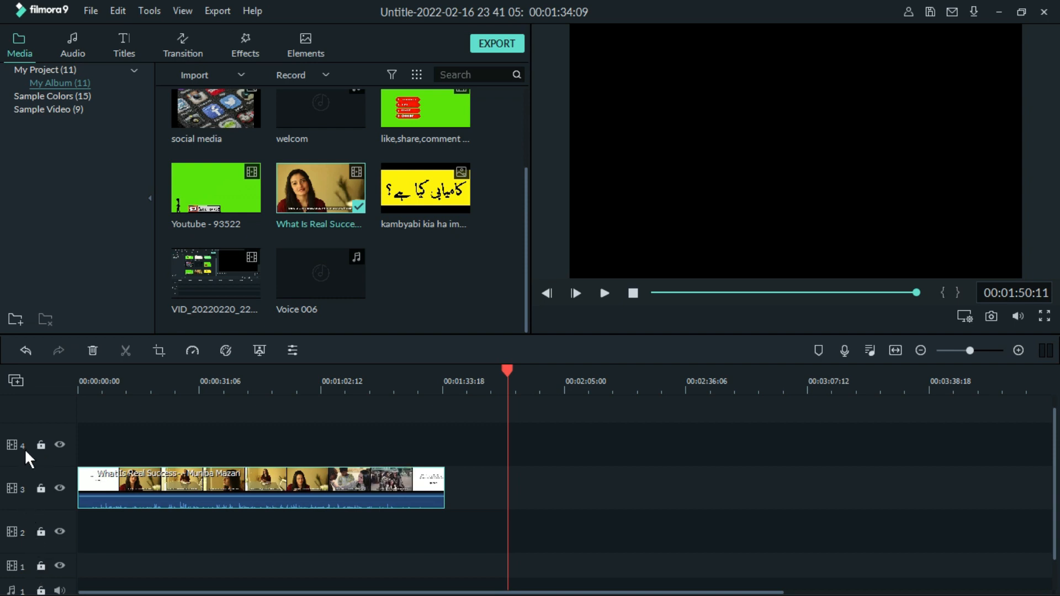
right_click(65, 432)
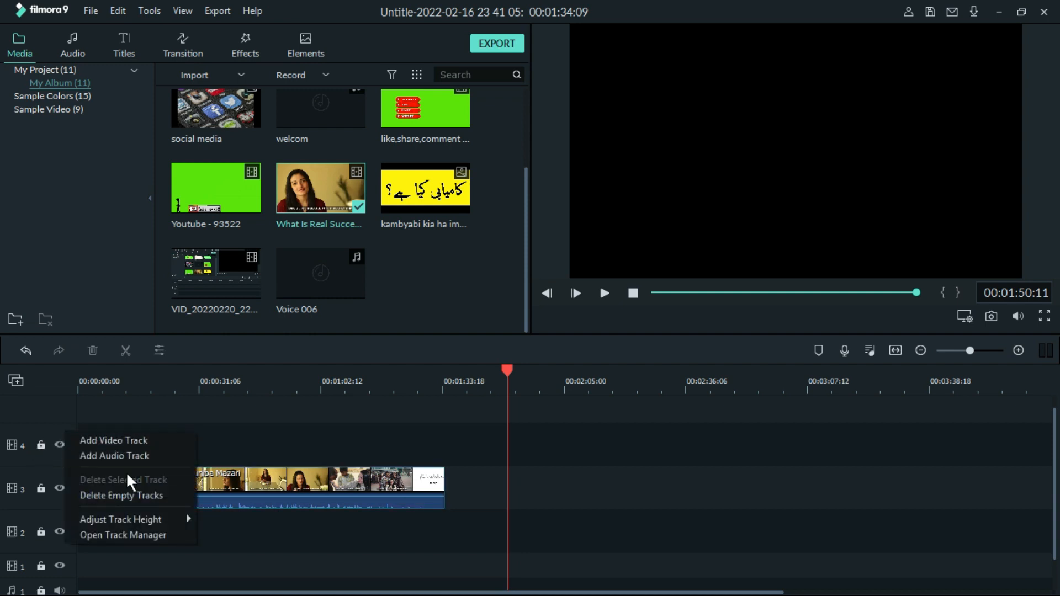
left_click(170, 496)
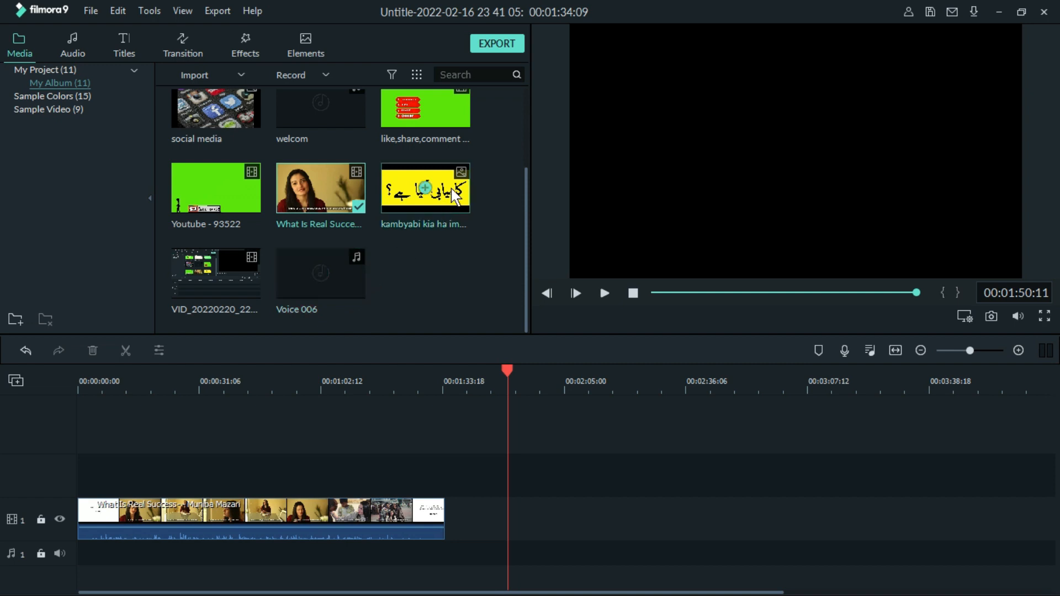
- Place the kambyabi kia ha image above the video at about 14 seconds and preview playback from 00:00:13:03
left_click_drag(453, 194, 134, 462)
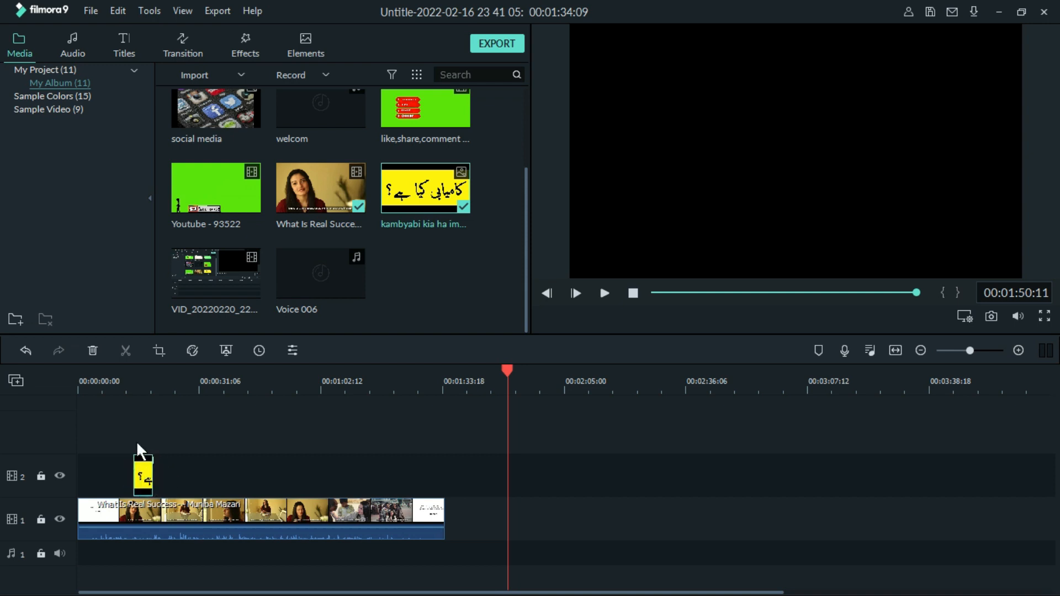
left_click(128, 385)
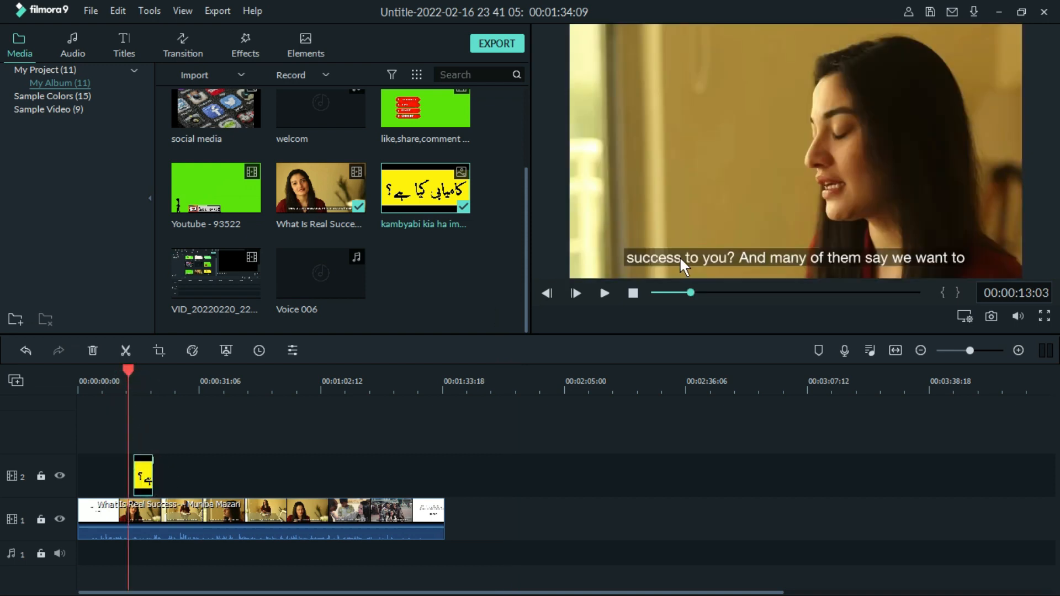
left_click(604, 293)
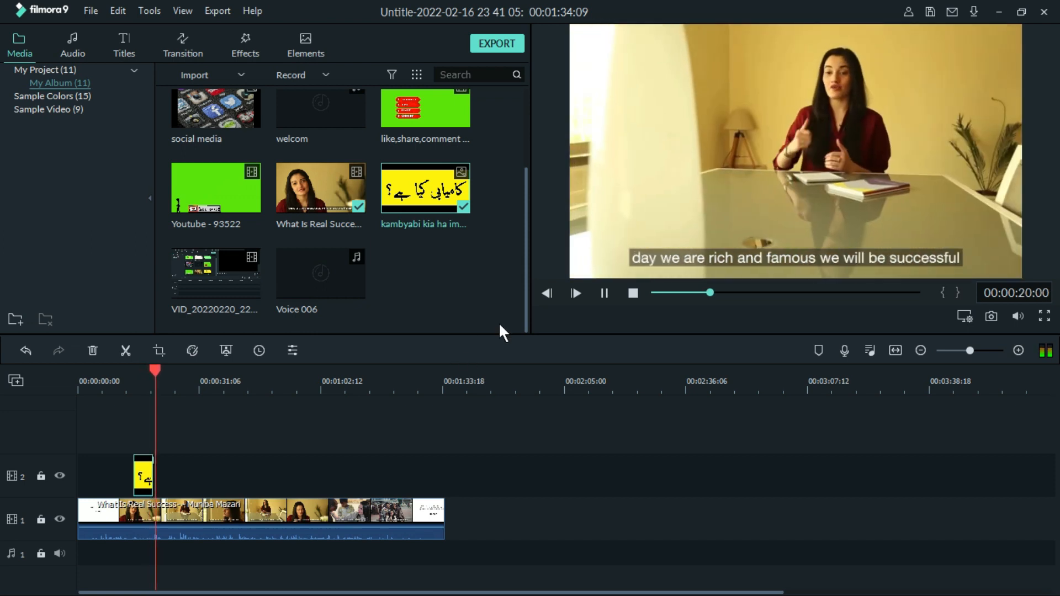
left_click(603, 292)
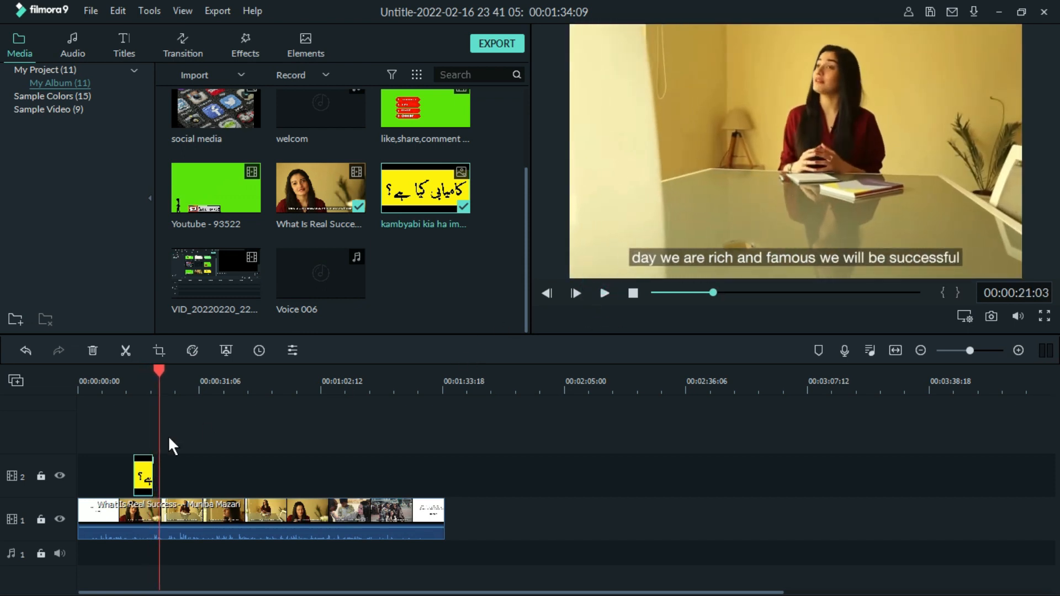
- Extend the overlay image clip to end at about 35 seconds, and delete it from the timeline
left_click(146, 465)
left_click_drag(150, 476, 214, 476)
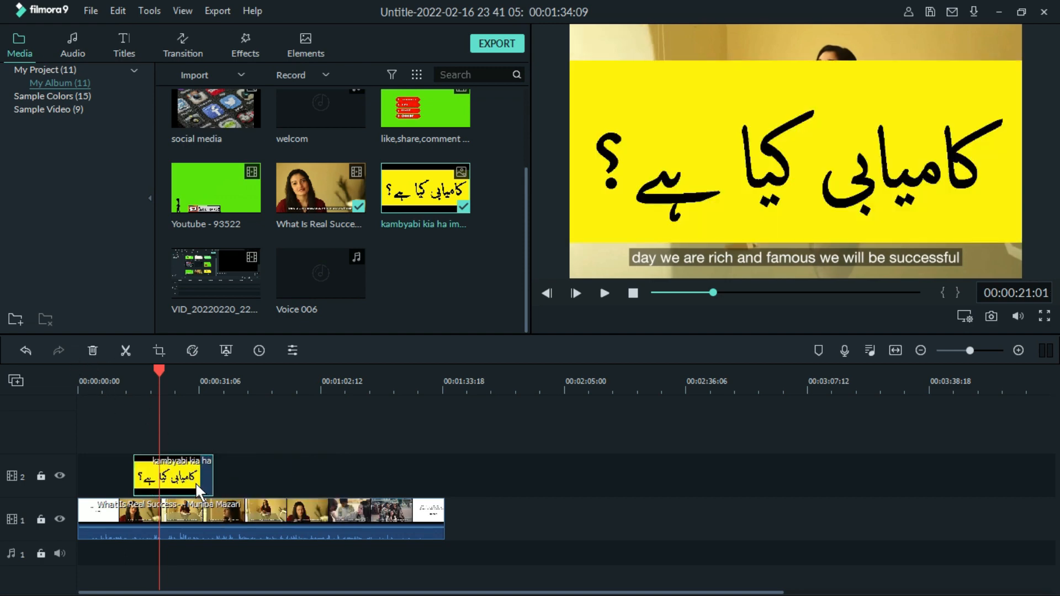
left_click(206, 519)
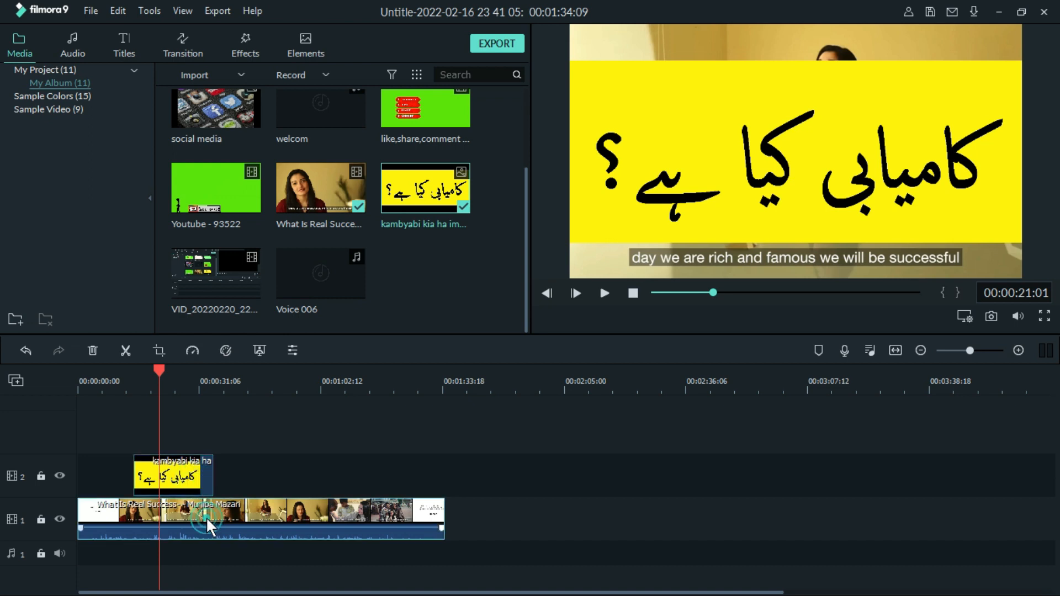
left_click(193, 478)
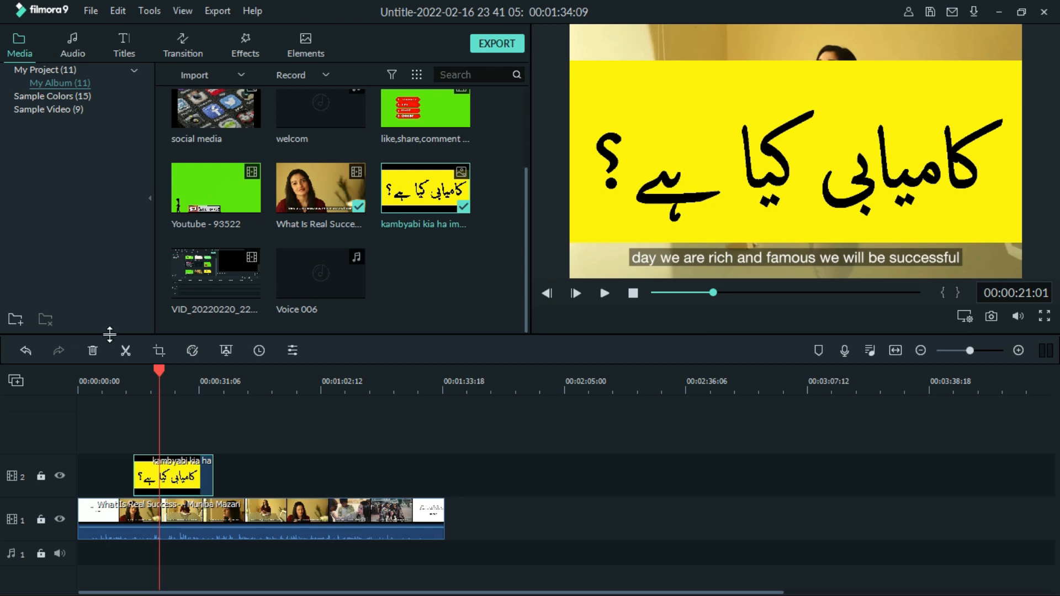
left_click(92, 349)
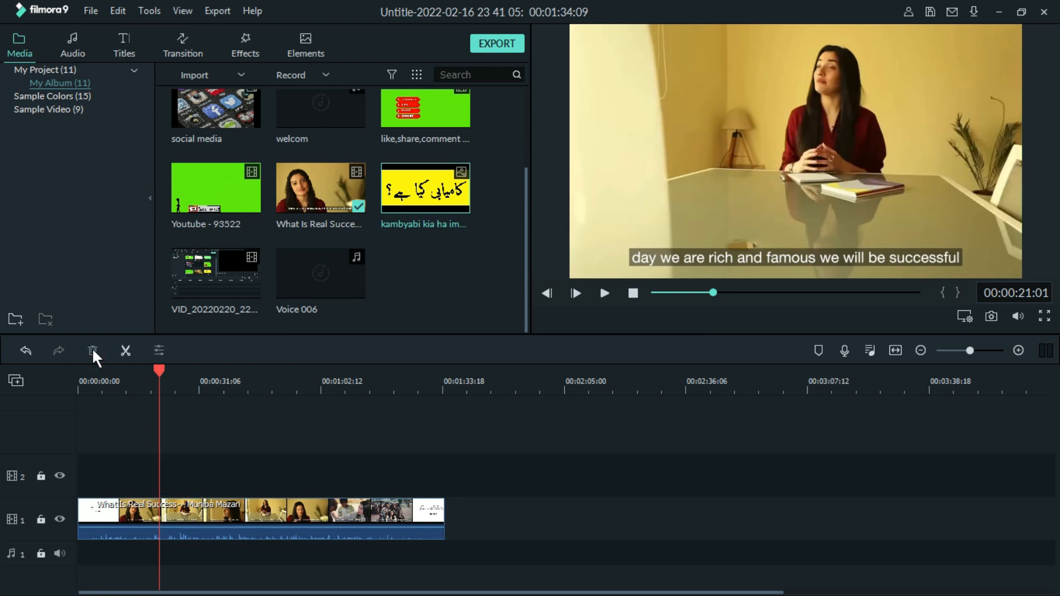
- Place the kambyabi kia ha image on video track 2, spanning about 20 to 37 seconds
left_click_drag(416, 207, 224, 474)
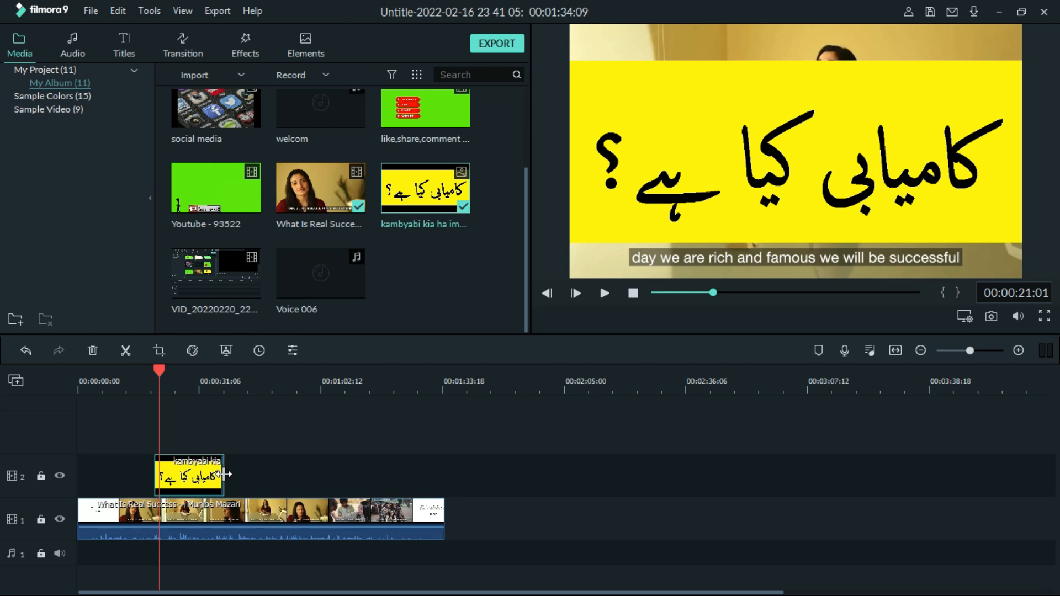
- Split the image clip at 00:00:27:12 and move its second part to start at about 34 seconds
left_click(184, 387)
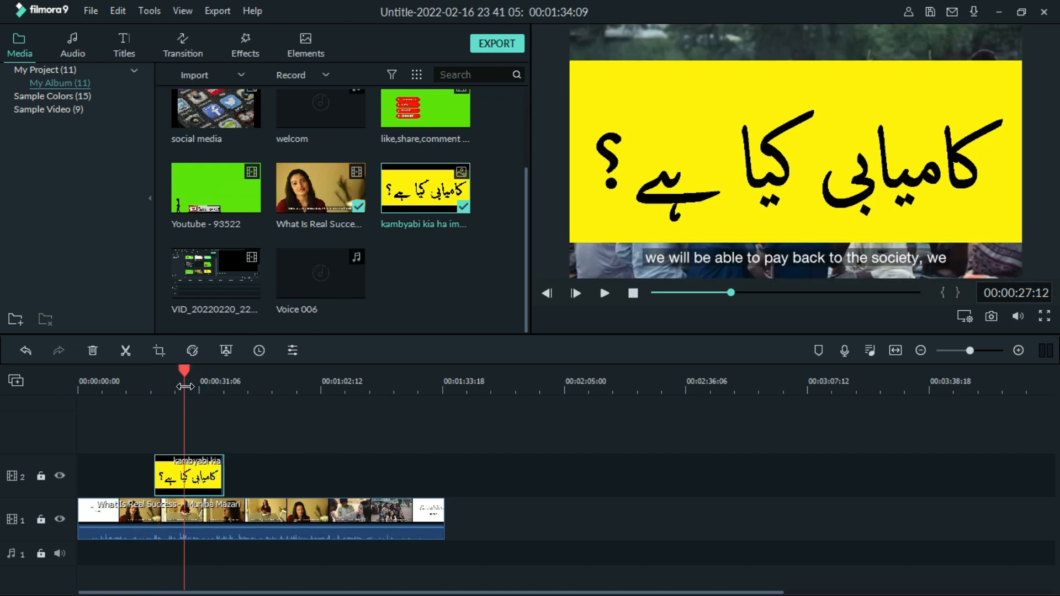
left_click(203, 479)
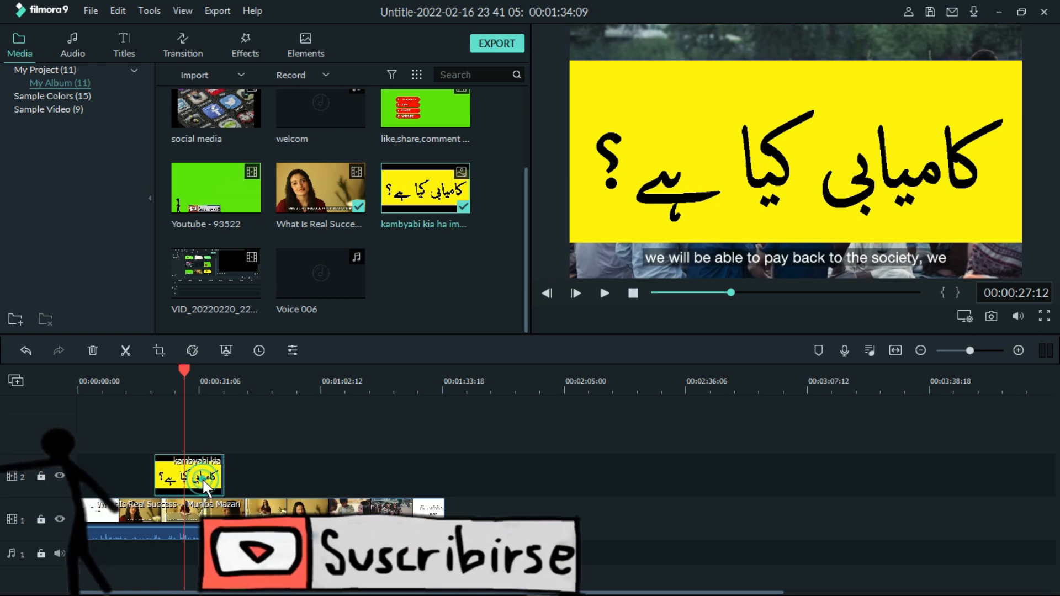
left_click(125, 351)
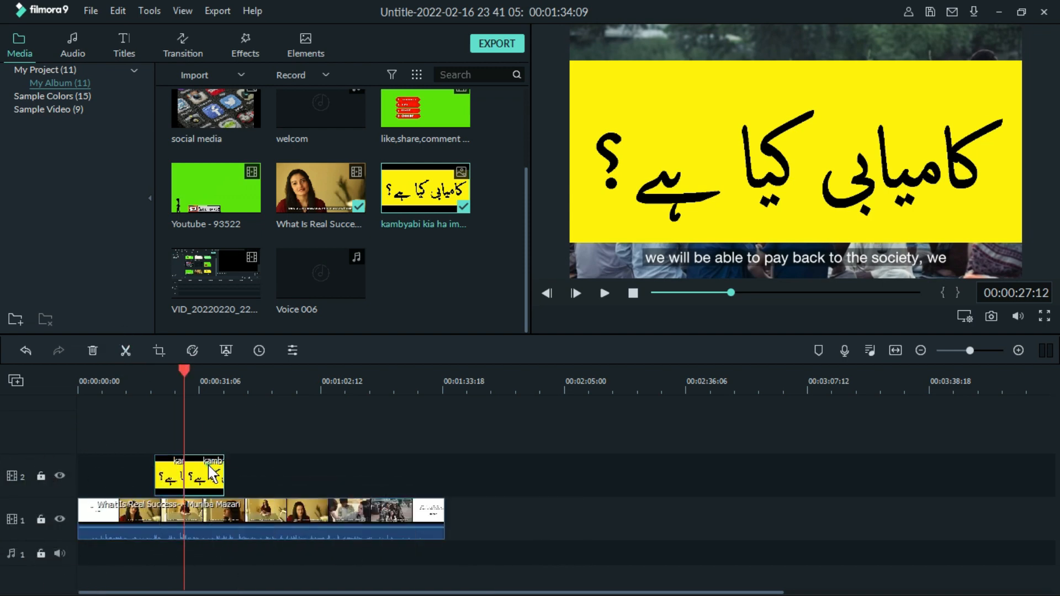
left_click_drag(212, 474, 238, 474)
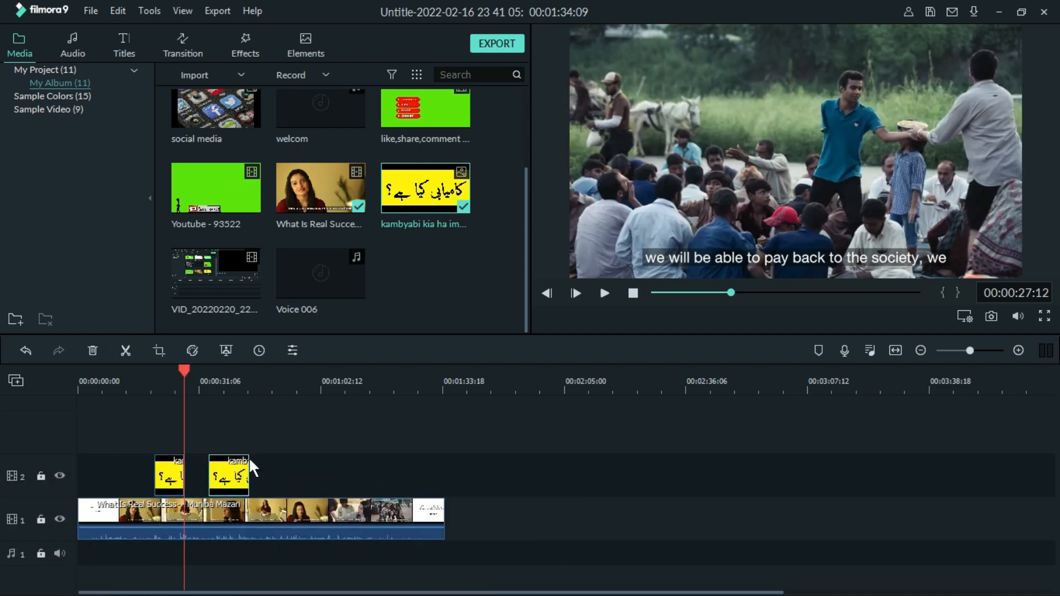
left_click(318, 473)
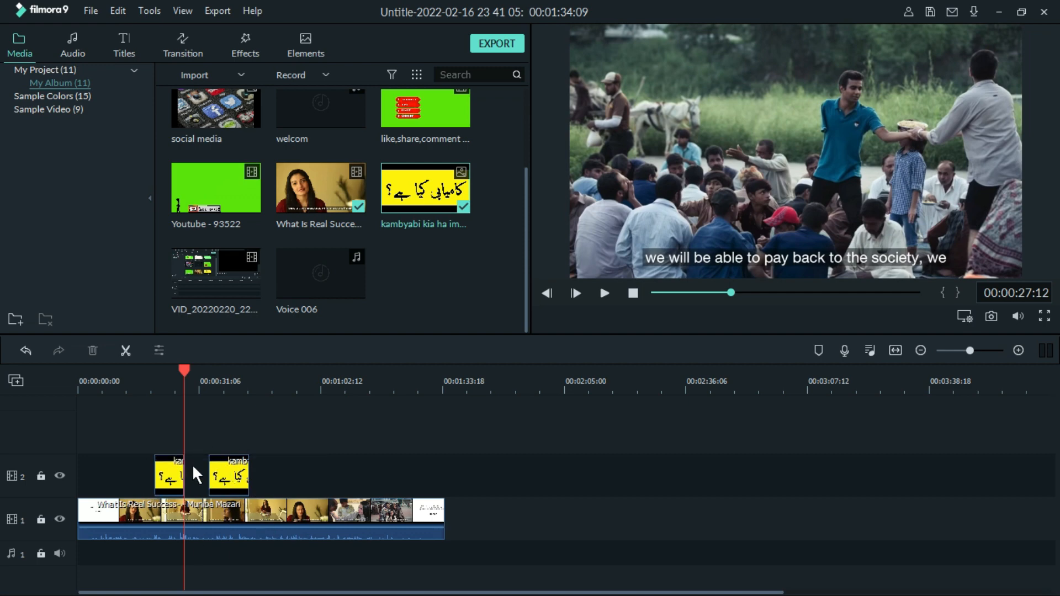
- Split the clips at 00:00:23:12 and move the later video part with its overlay image to about 1 minute 2 seconds
left_click_drag(184, 369, 169, 370)
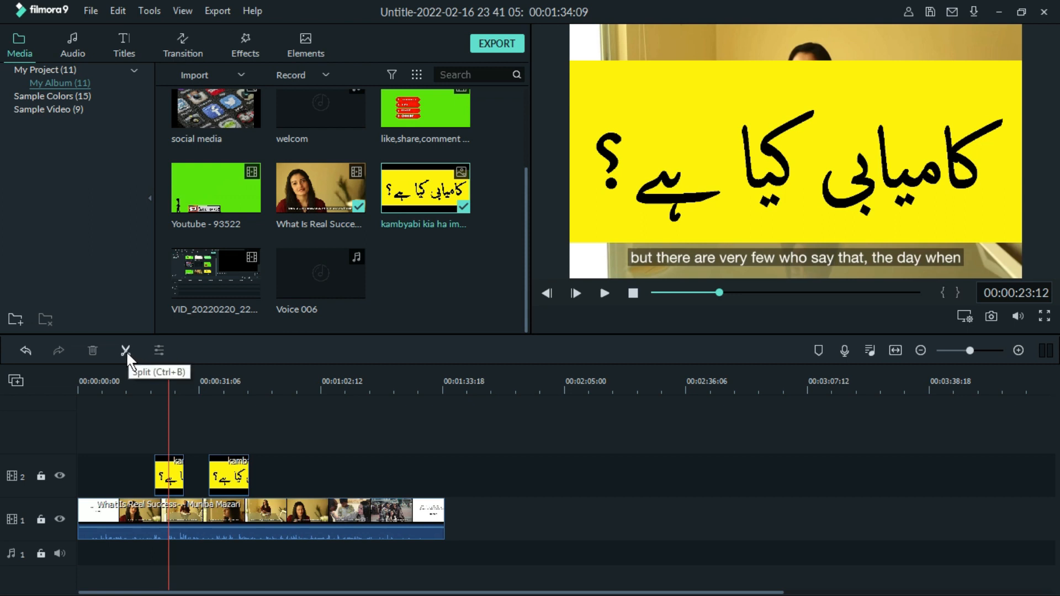
left_click(126, 350)
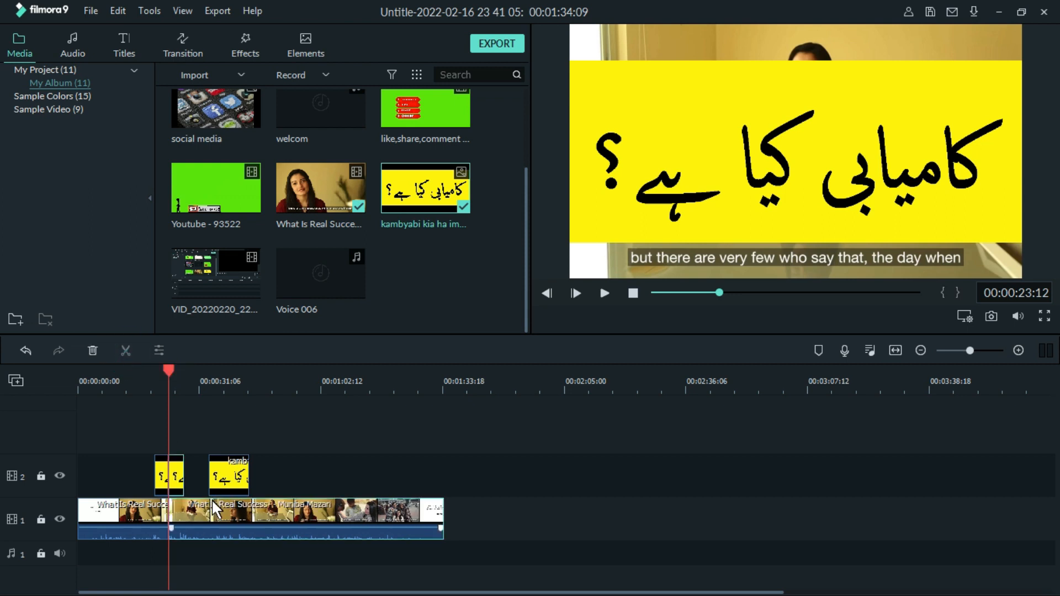
left_click_drag(212, 511, 359, 506)
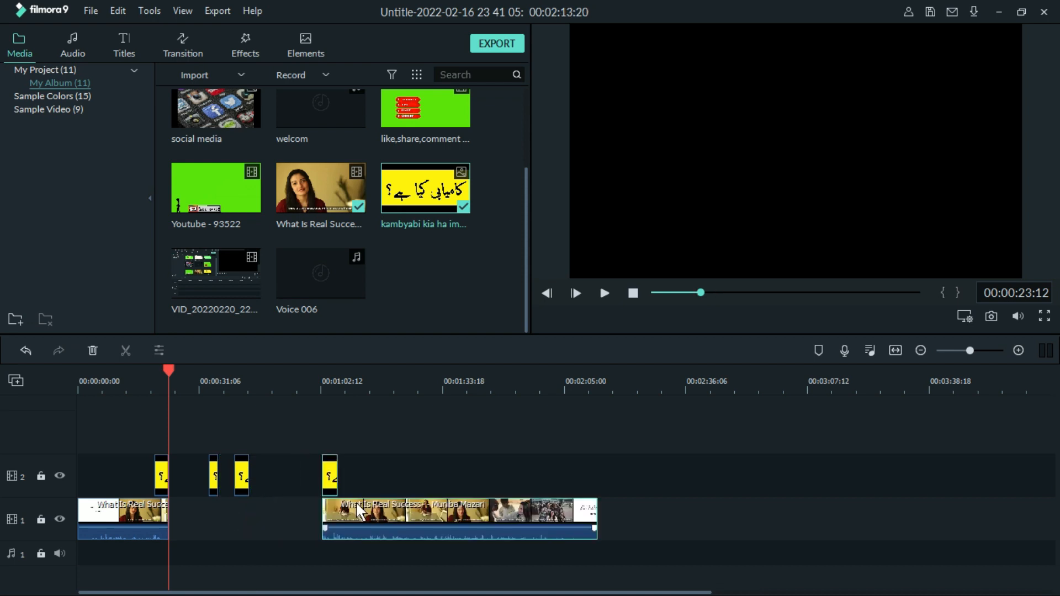
- Delete the leftover image fragments between about 34 and 44 seconds on video track 2
left_click(268, 472)
left_click(215, 477)
key("Delete")
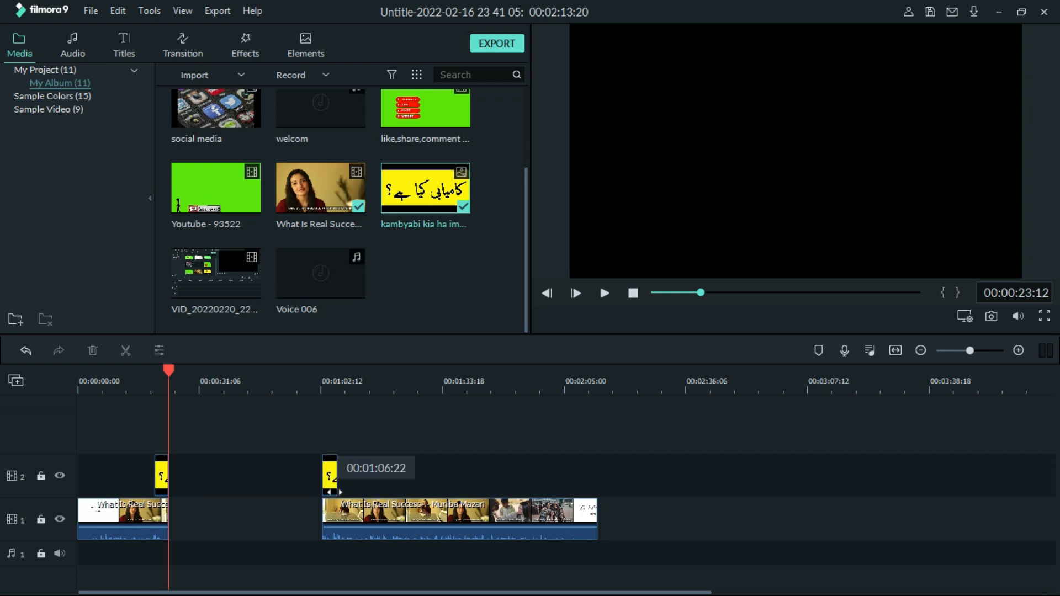
- Split the video and image clips together at 00:01:04:09, and undo the split
left_click(328, 385)
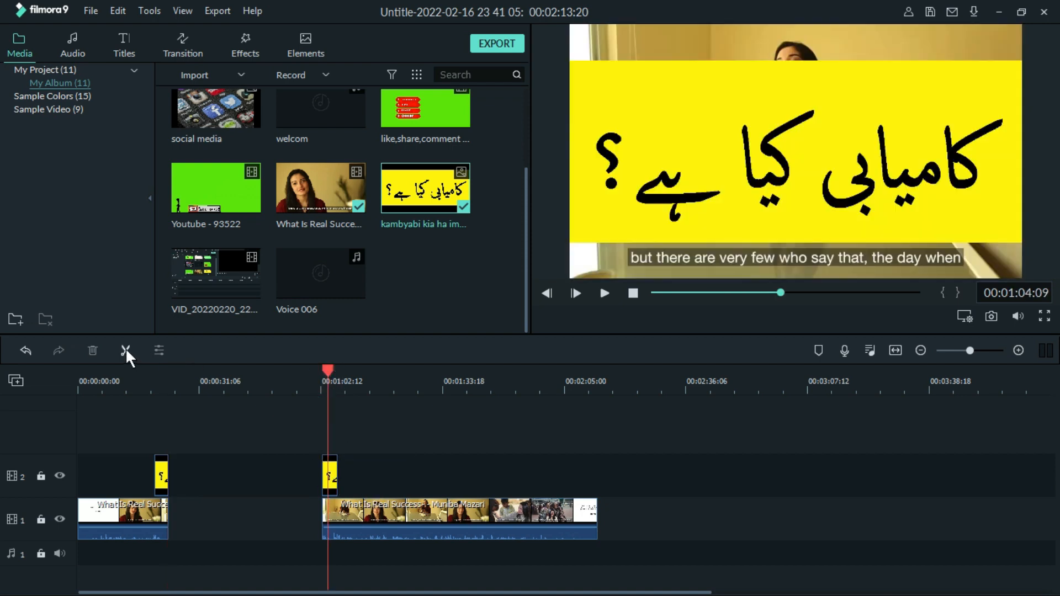
left_click(126, 350)
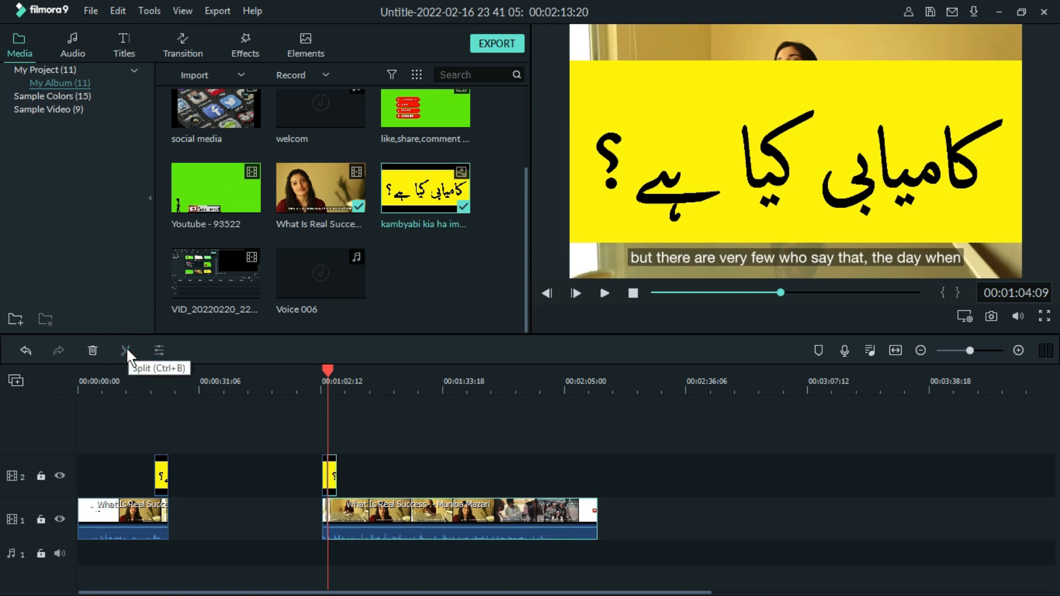
key("ctrl+z")
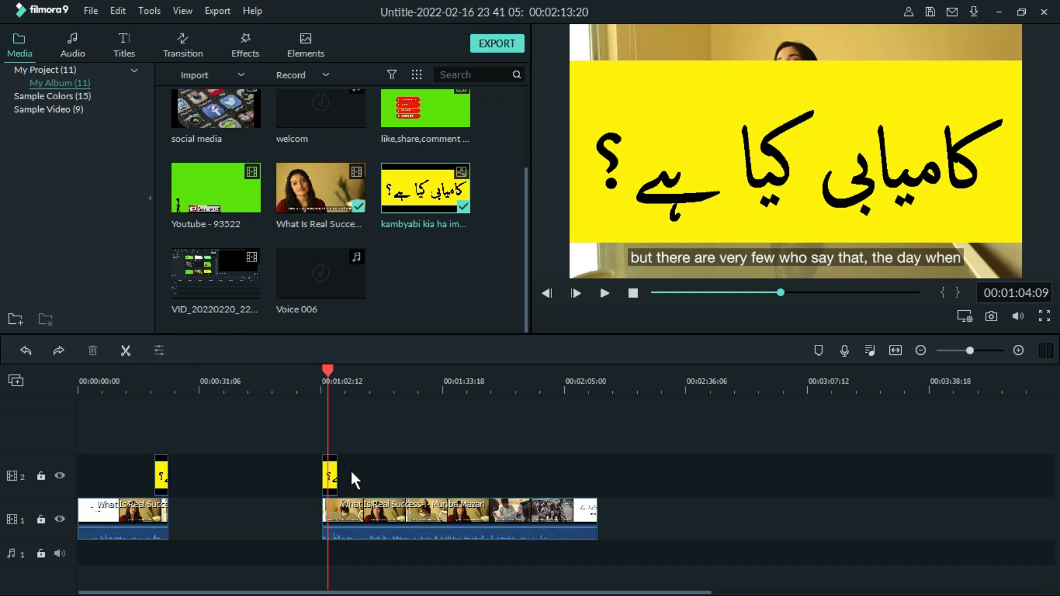
- Extend the image clip above the second video part to end at about 1 minute 20 seconds, and select that video part
left_click(366, 513)
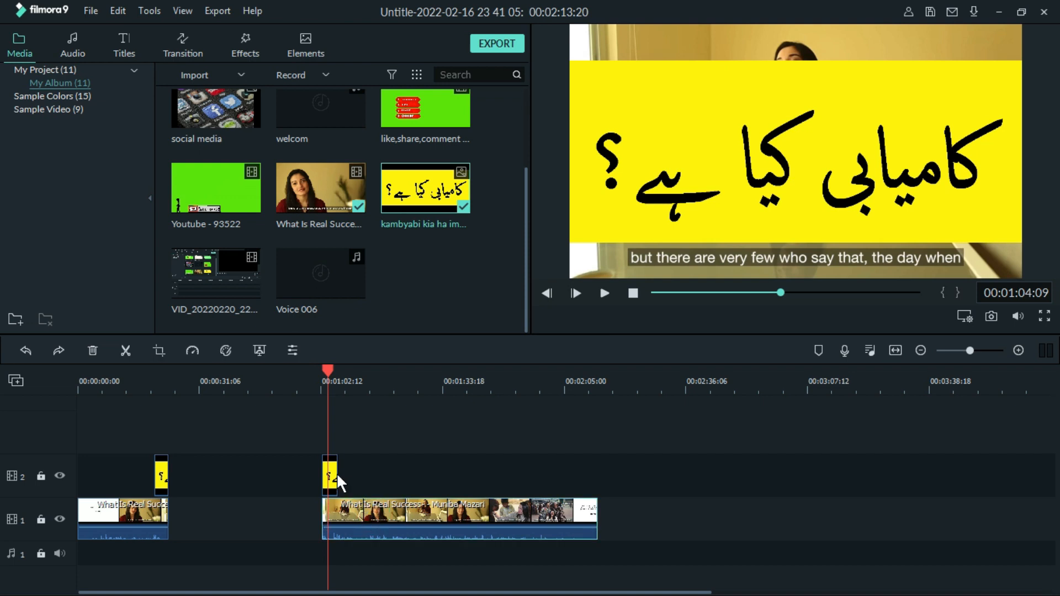
left_click_drag(333, 472, 389, 473)
left_click(370, 512)
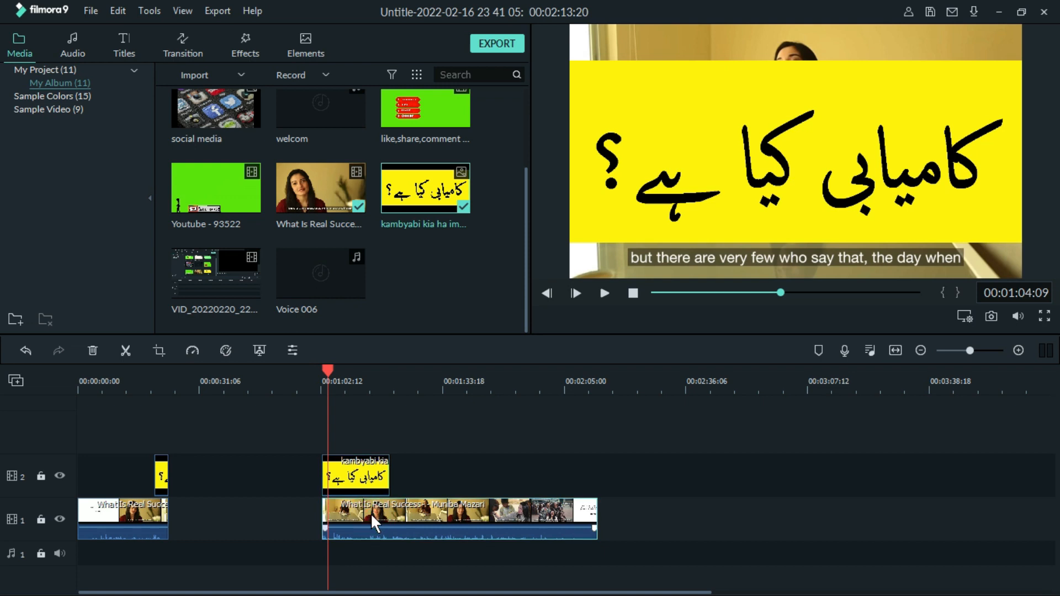
- Split the second video part at 00:01:10:13 and move its later part, with the overlay image, to about 1 minute 29 seconds
left_click(351, 380)
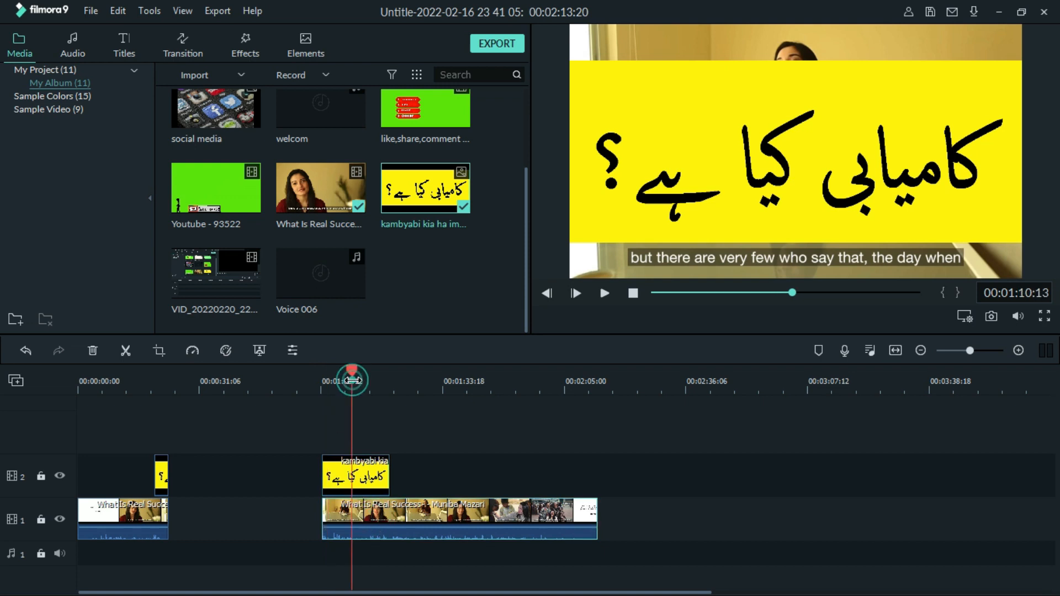
left_click(124, 346)
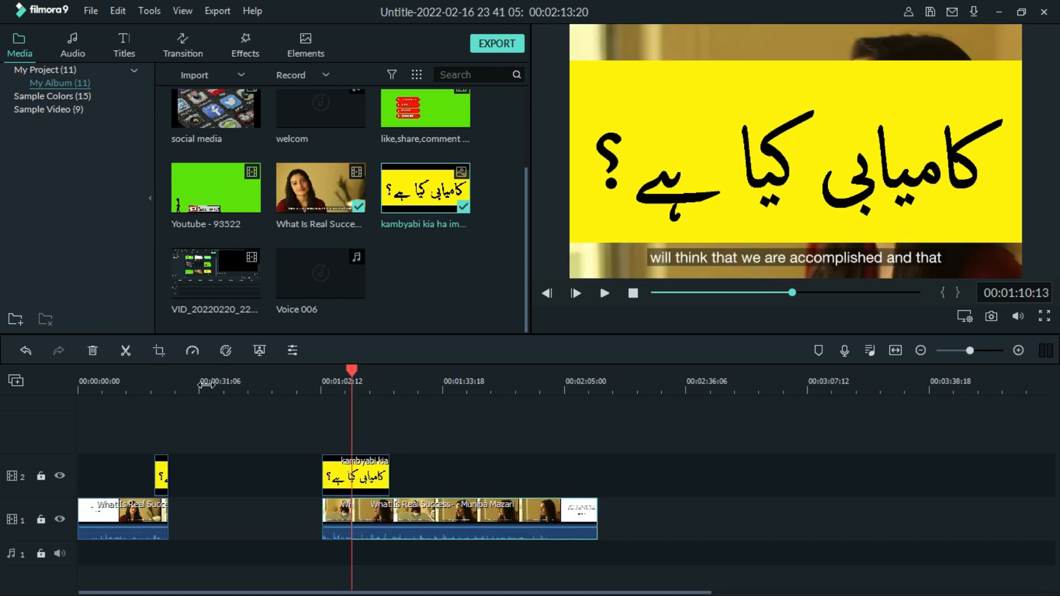
left_click_drag(386, 513, 458, 510)
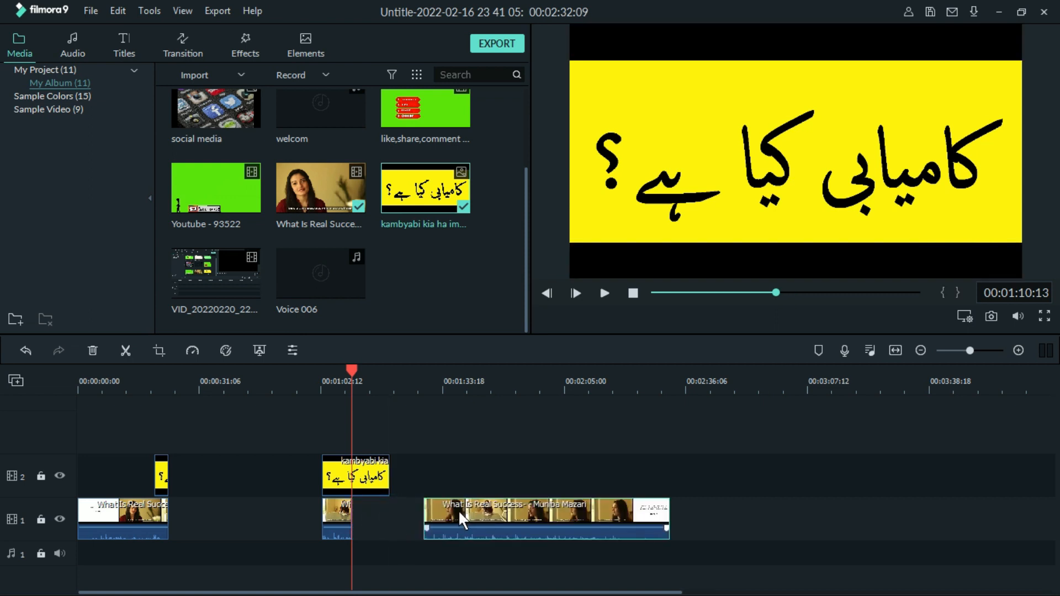
left_click_drag(379, 478, 483, 478)
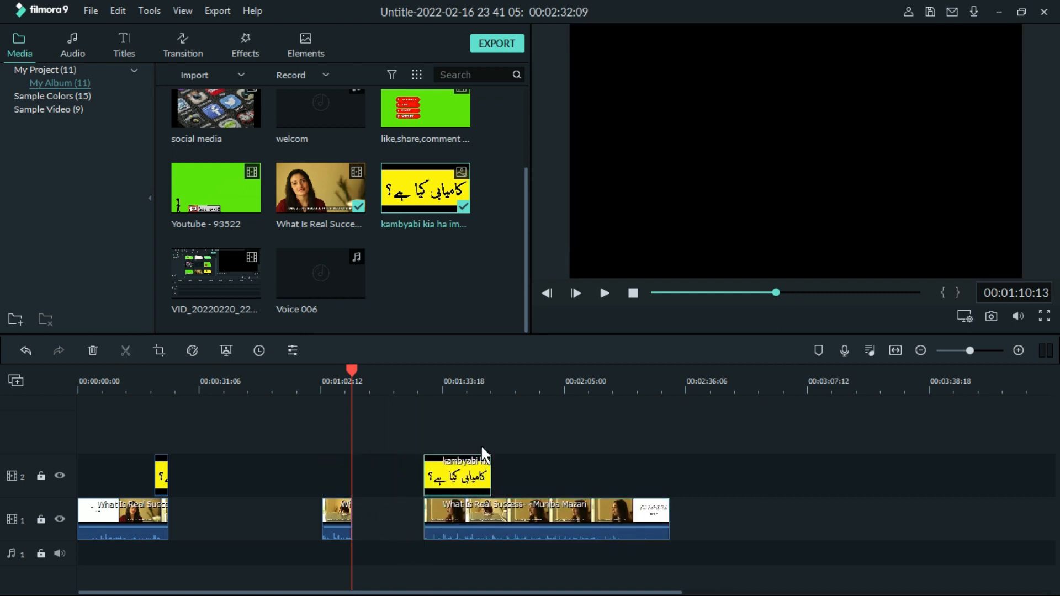
- Split the overlay image at 00:01:35:21 and move its later part to about 2 minutes 2 seconds
left_click(451, 469)
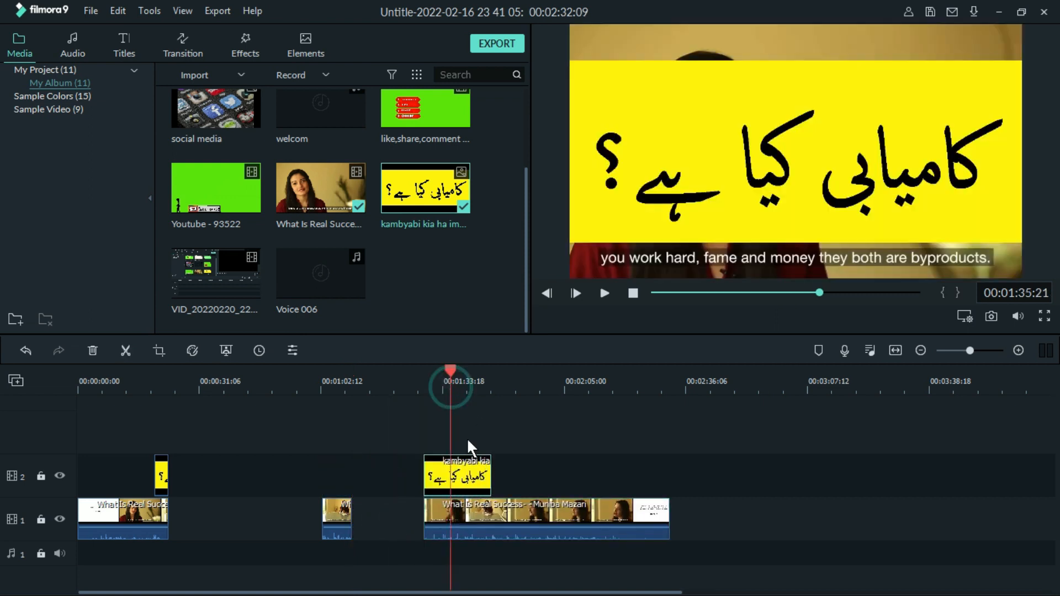
left_click(473, 479)
left_click(126, 350)
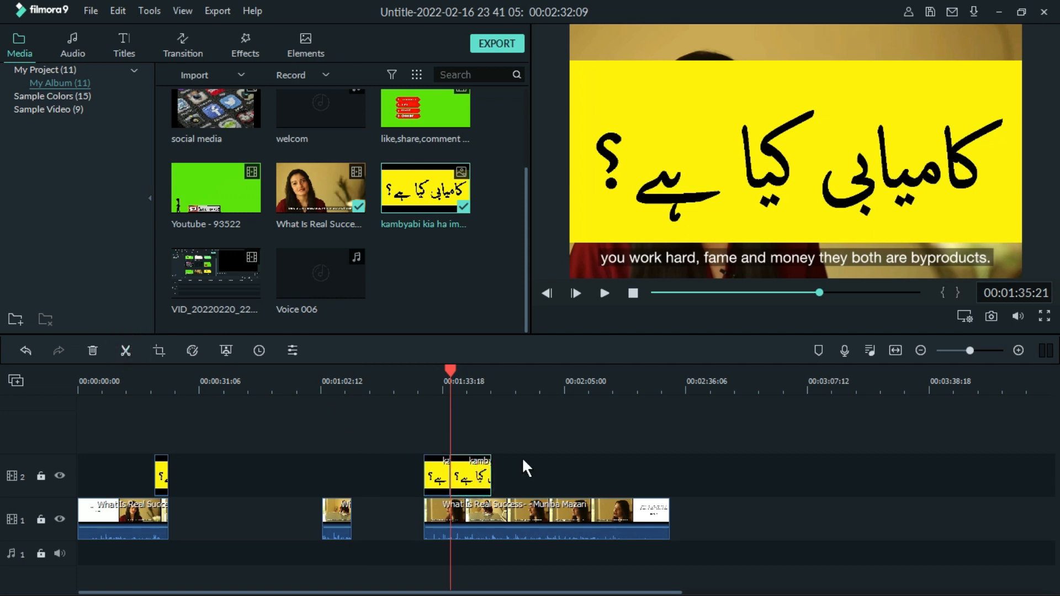
left_click_drag(466, 479, 564, 485)
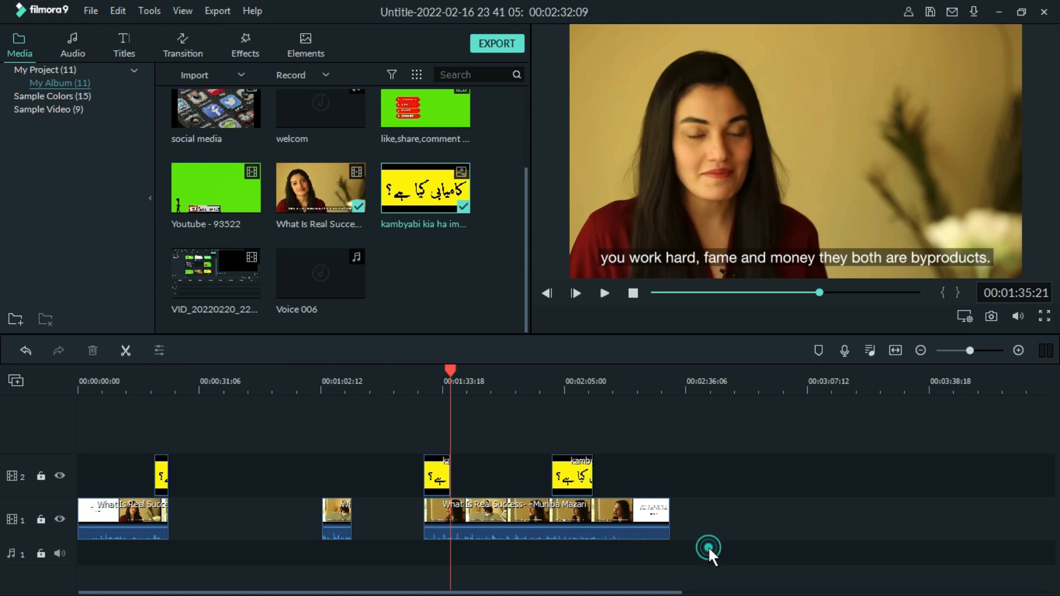
- Delete all video and image clips located after 1 minute on both video tracks
left_click_drag(708, 547, 302, 454)
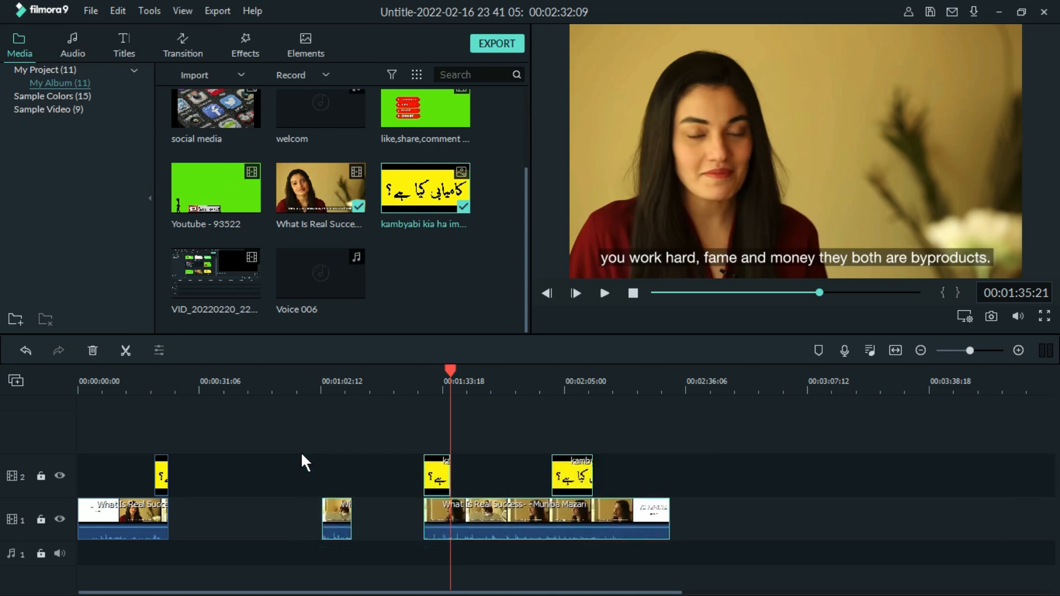
key("Delete")
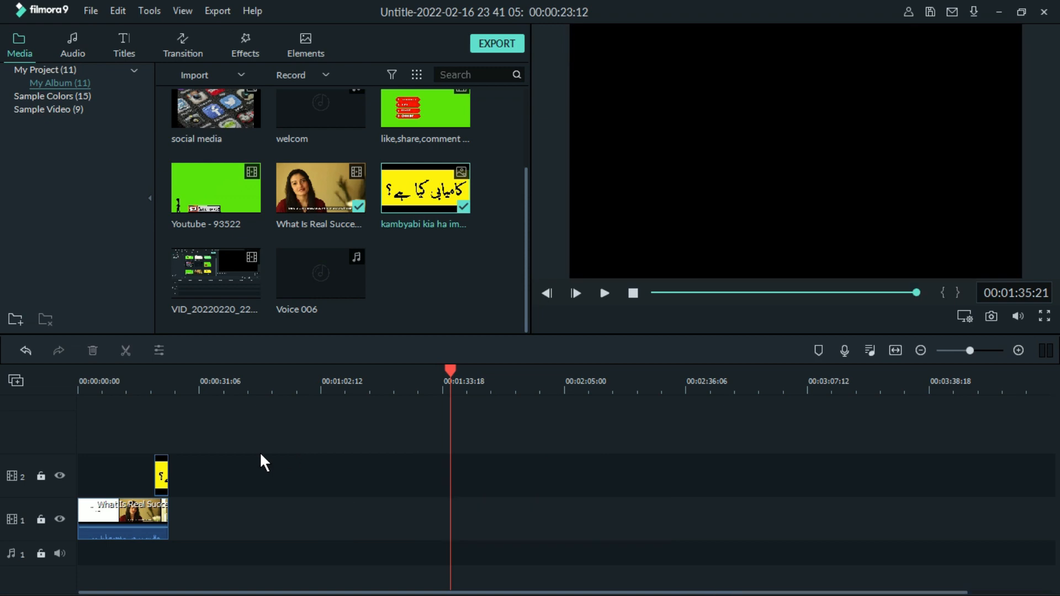
- Split the first video clip at 00:00:11:03 and delete the part before the cut
left_click(122, 390)
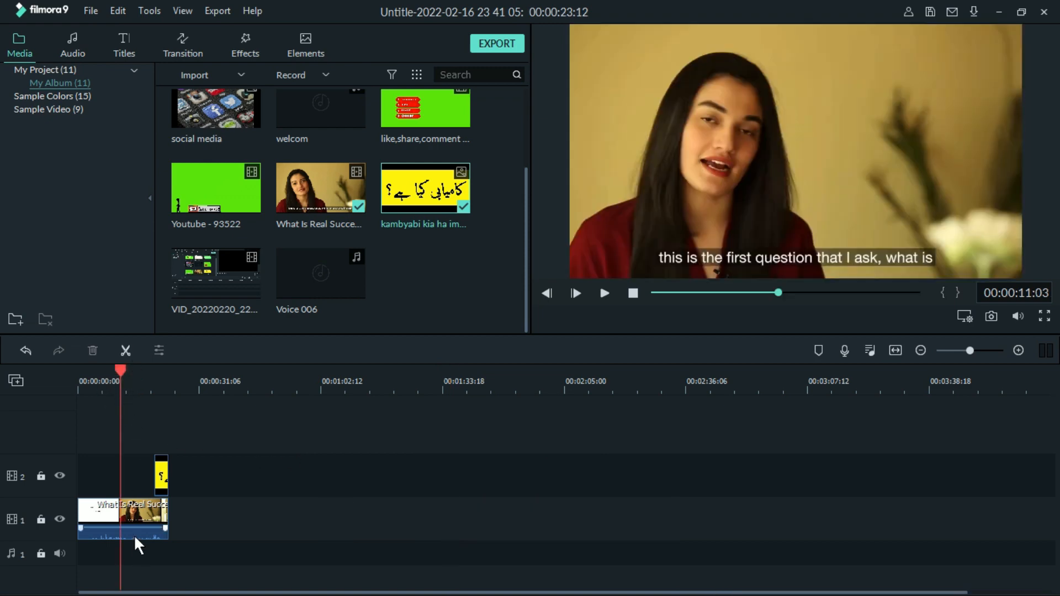
left_click(137, 510)
left_click(126, 351)
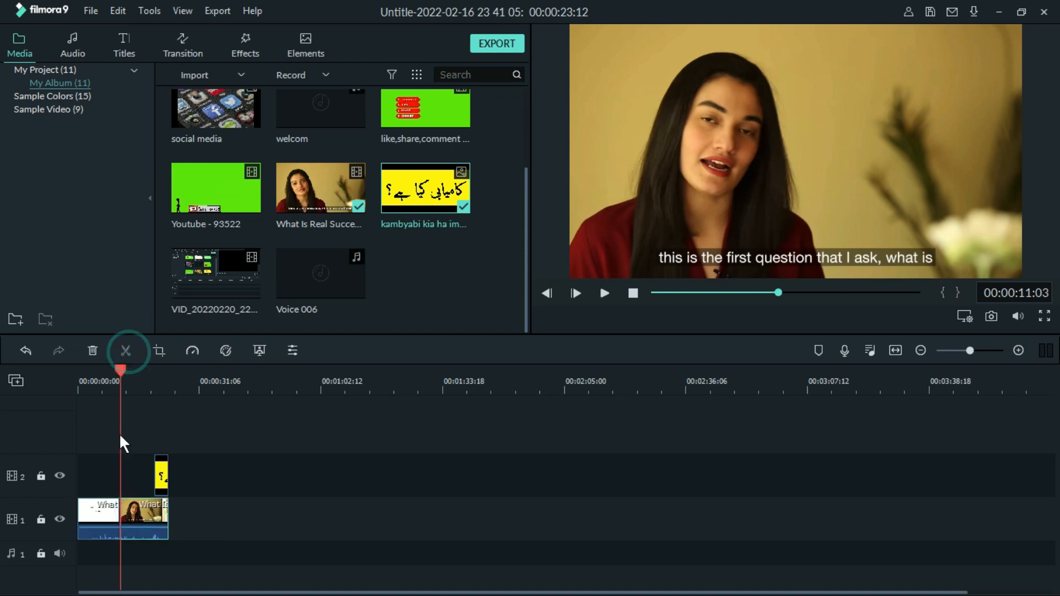
left_click(106, 516)
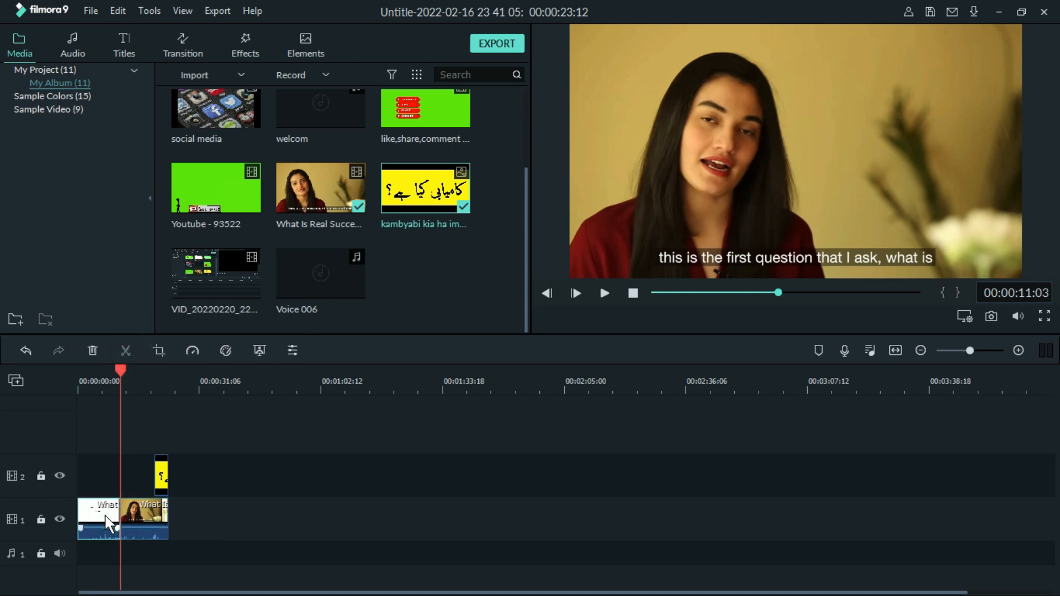
key("Delete")
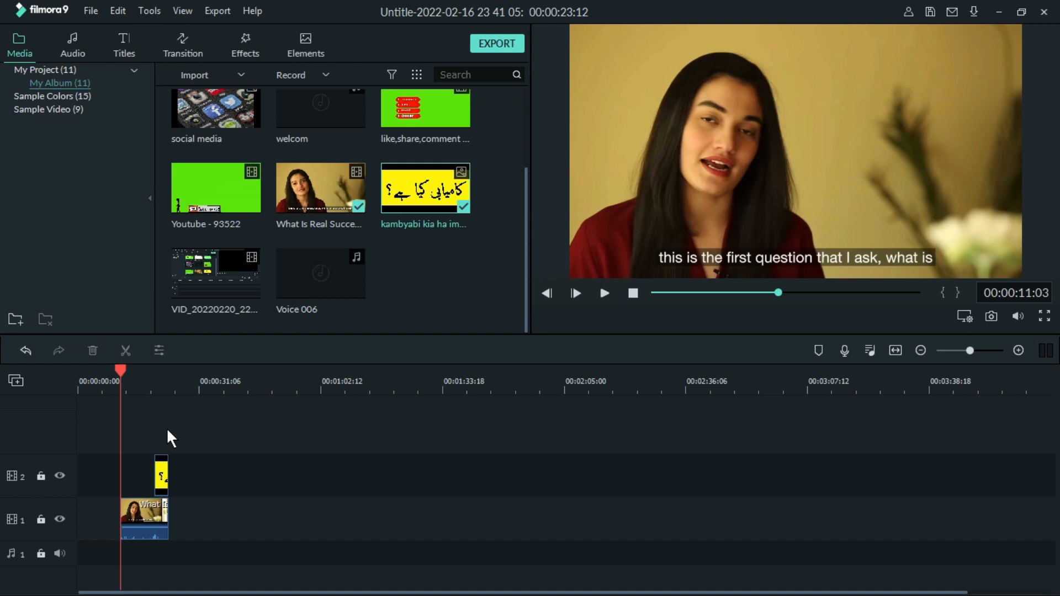
- Open Crop and Zoom for the remaining video clip and shrink the crop frame to 934 x 525 at the original ratio
left_click(141, 383)
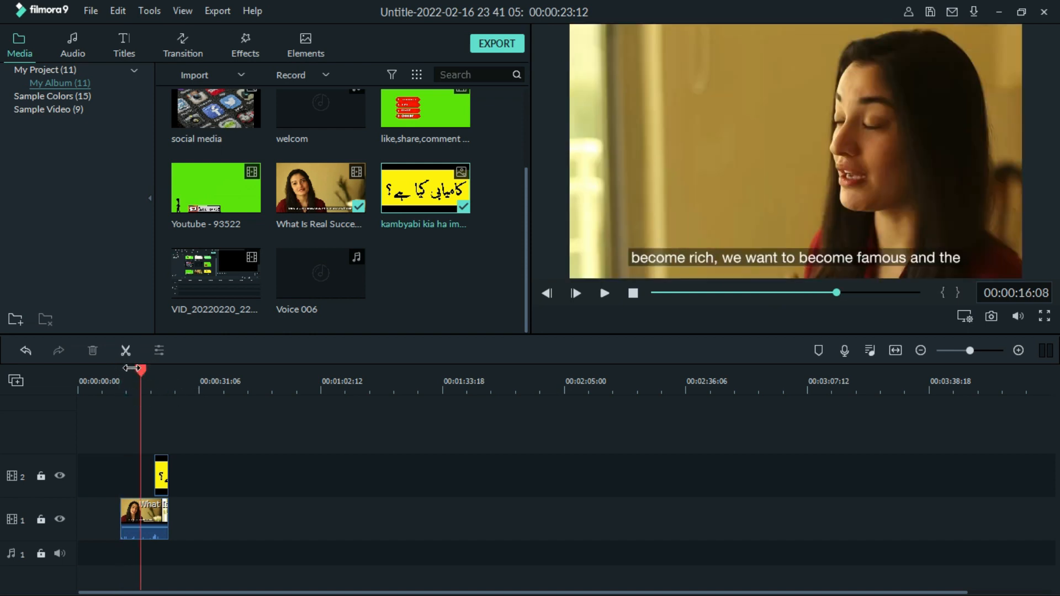
left_click(152, 512)
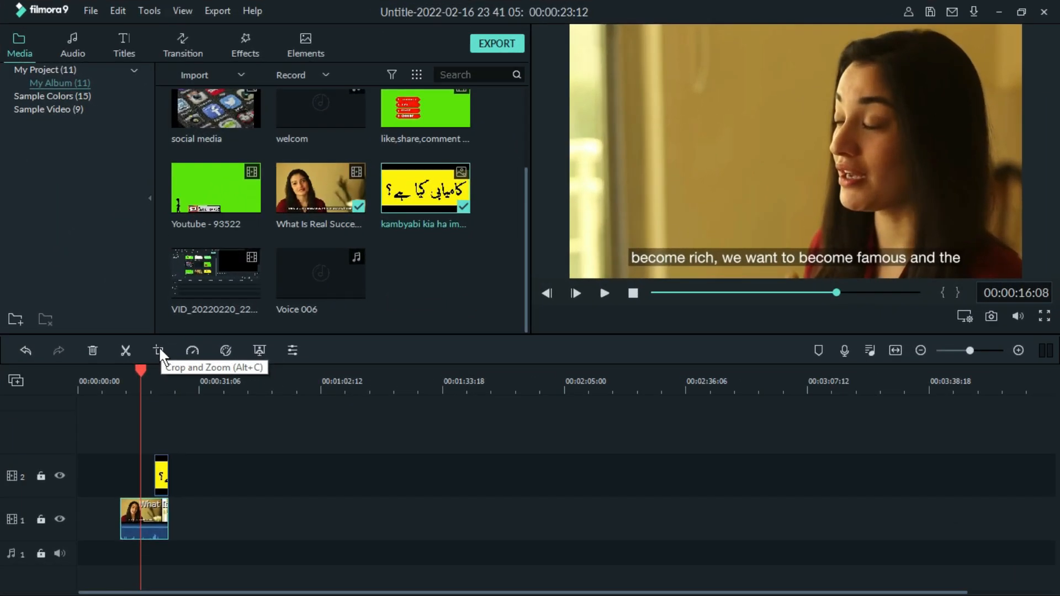
left_click(159, 350)
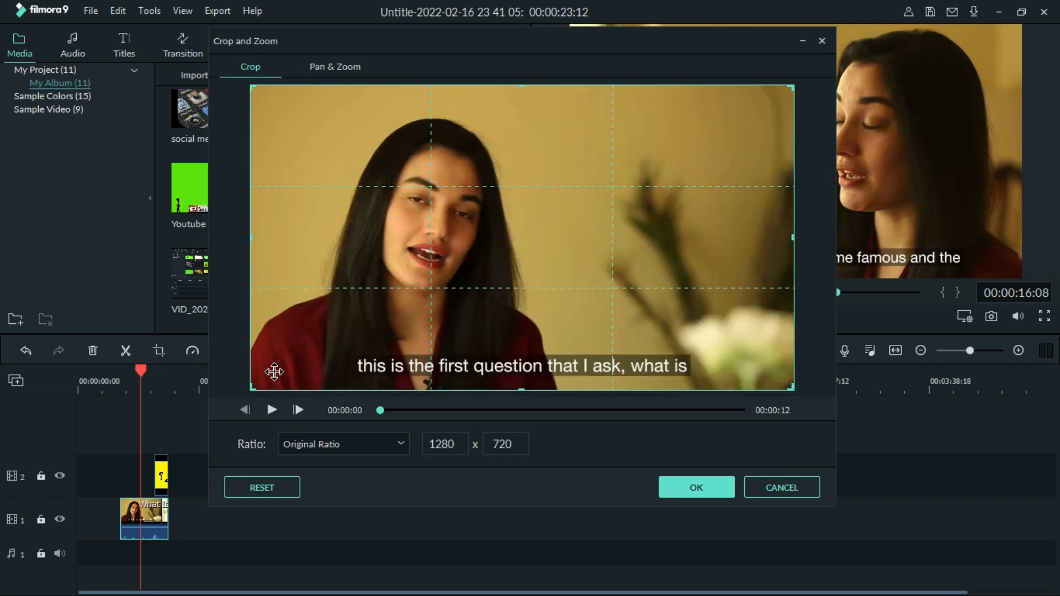
left_click_drag(793, 87, 645, 197)
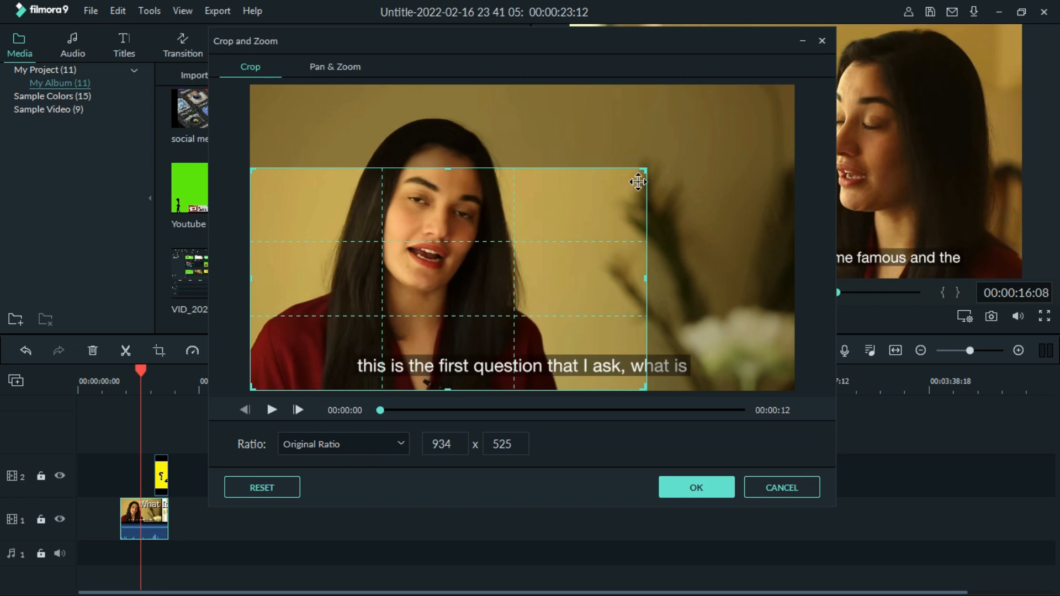
- Set the crop ratio to Custom, frame the speaker with a 702 x 647 crop area, and apply the crop
left_click(399, 442)
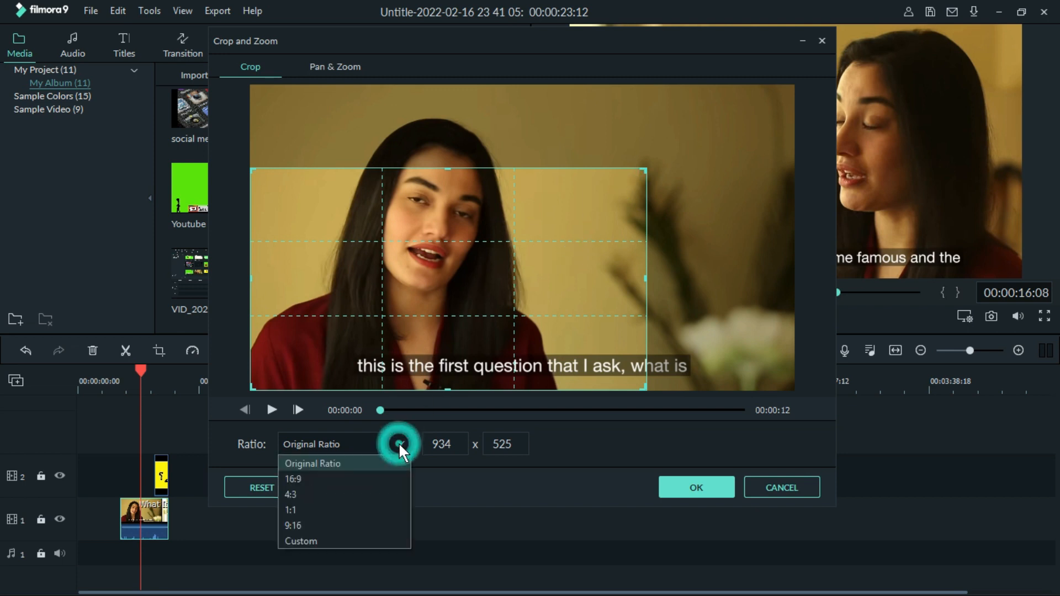
left_click(345, 539)
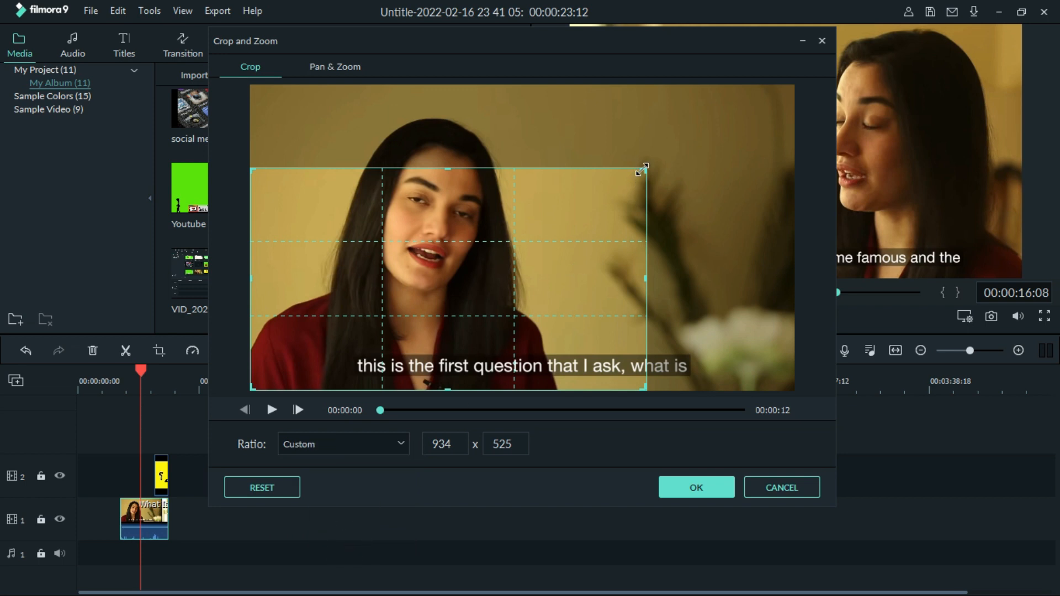
left_click_drag(645, 278, 487, 288)
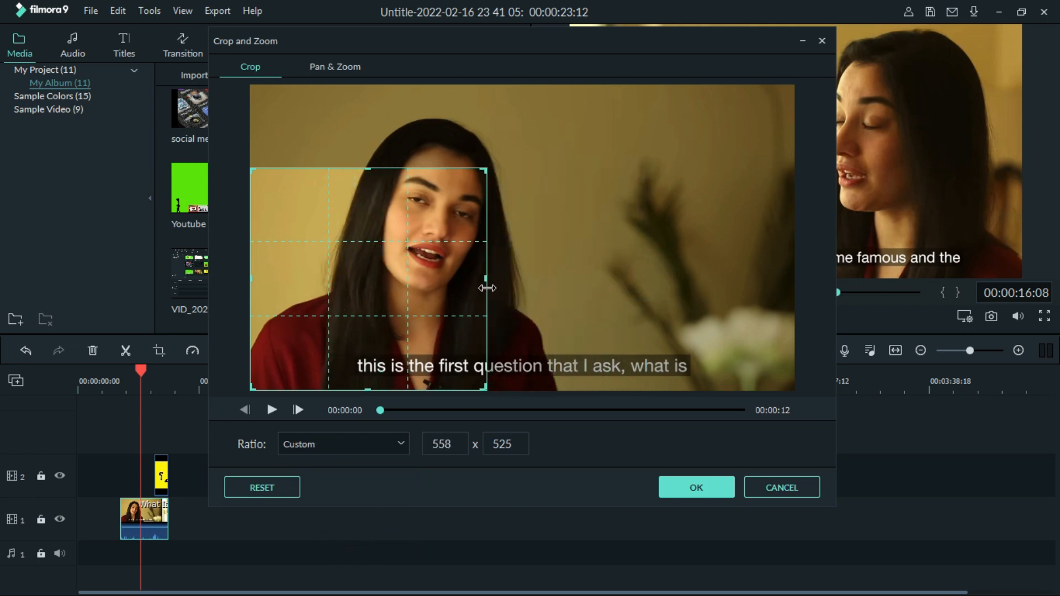
left_click_drag(369, 169, 371, 114)
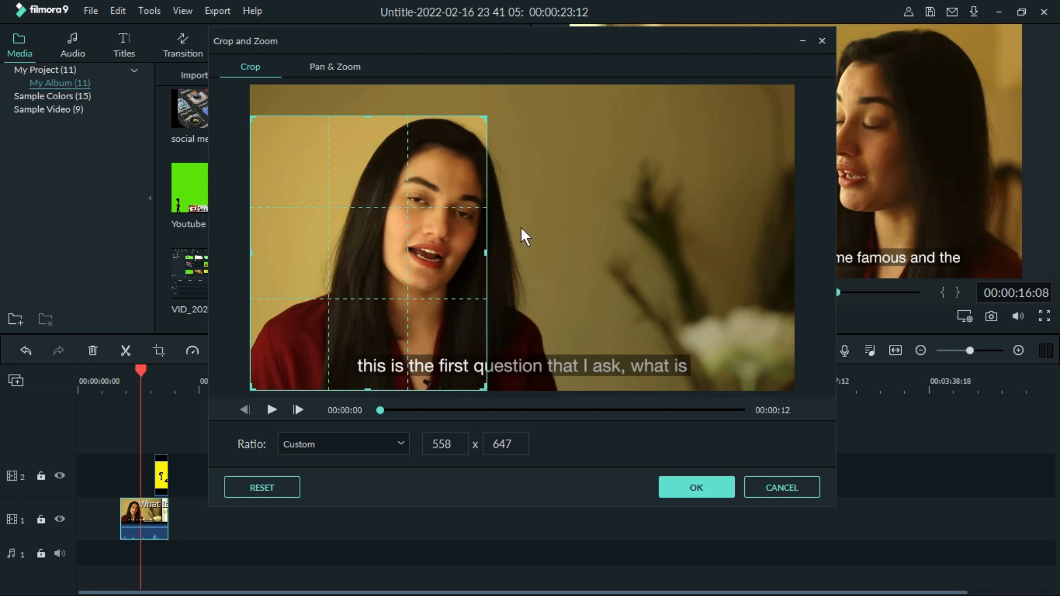
left_click_drag(483, 255, 548, 253)
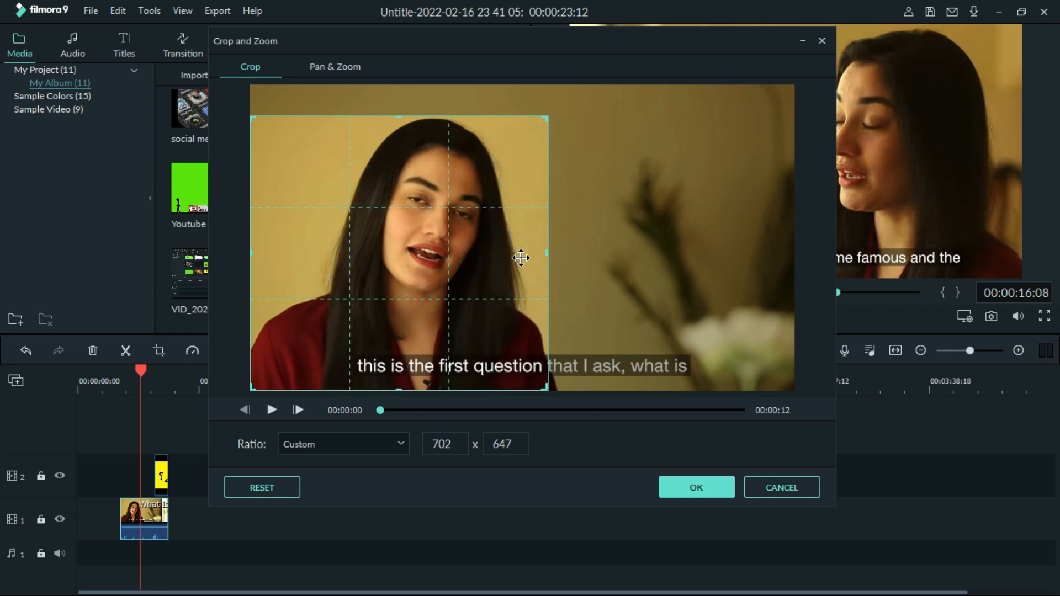
left_click_drag(442, 288, 476, 270)
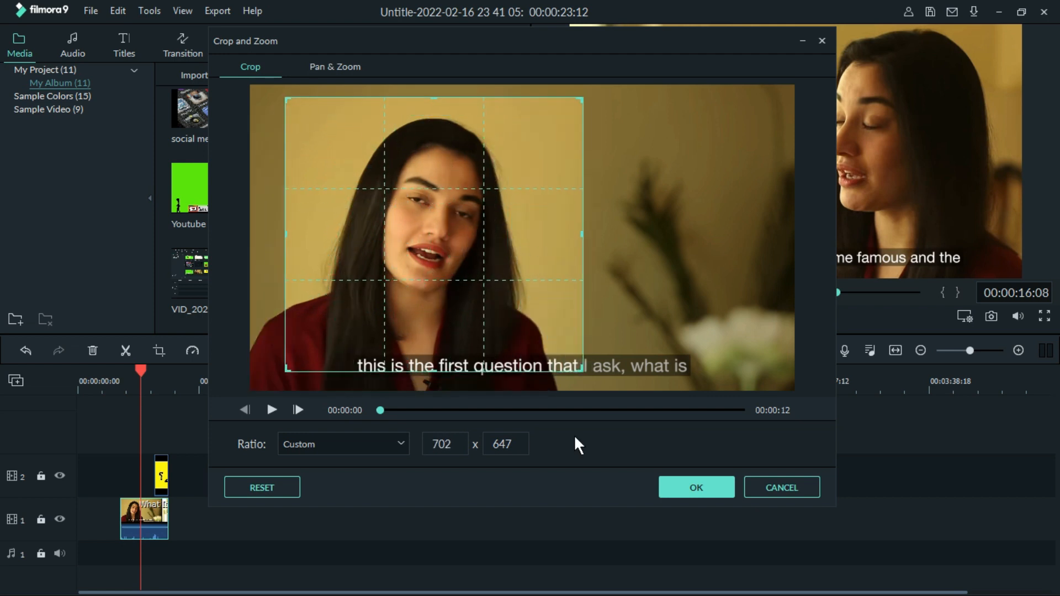
left_click(680, 488)
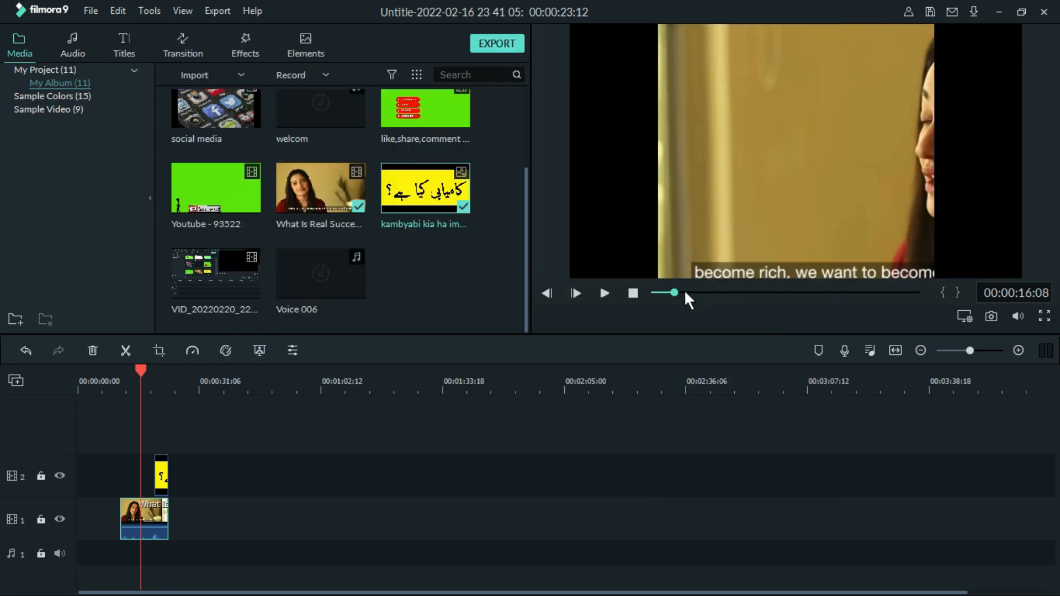
- Move the cropped video clip to the start of the timeline and the overlay image to about 7 seconds
left_click_drag(683, 291, 643, 292)
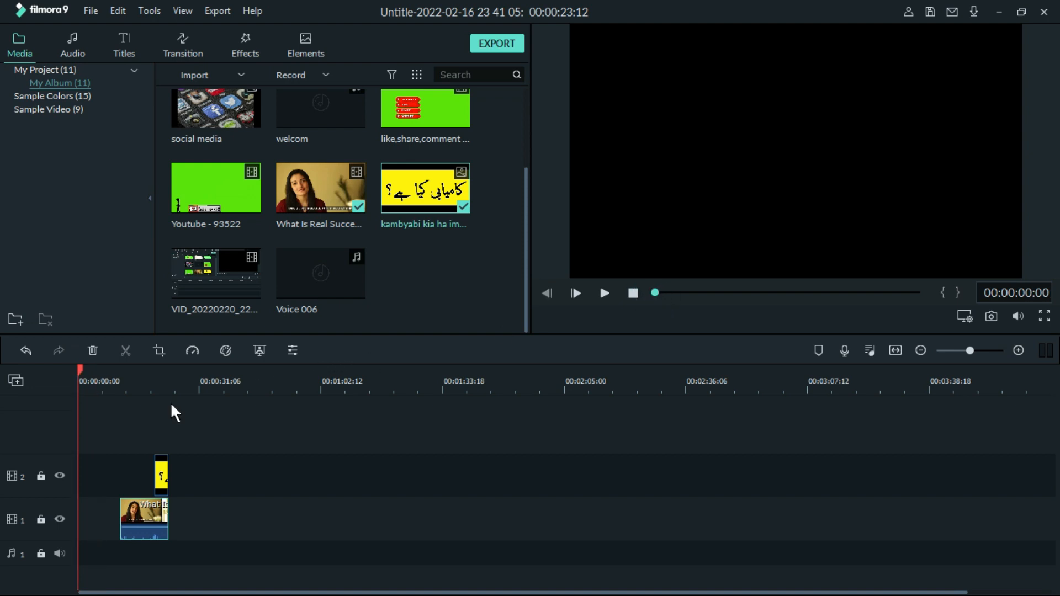
left_click_drag(141, 509, 72, 508)
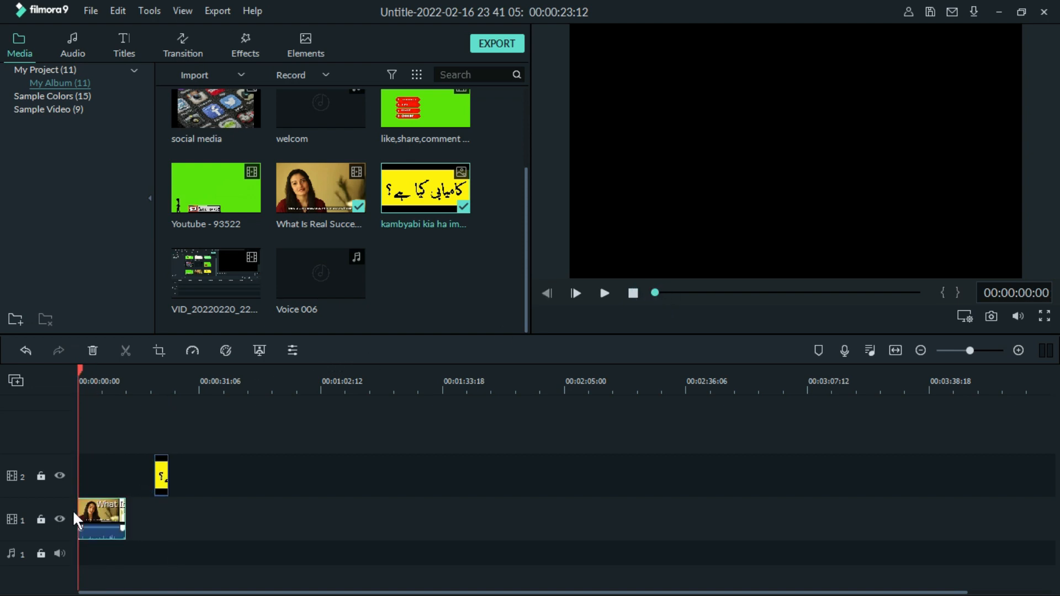
left_click_drag(168, 472, 126, 465)
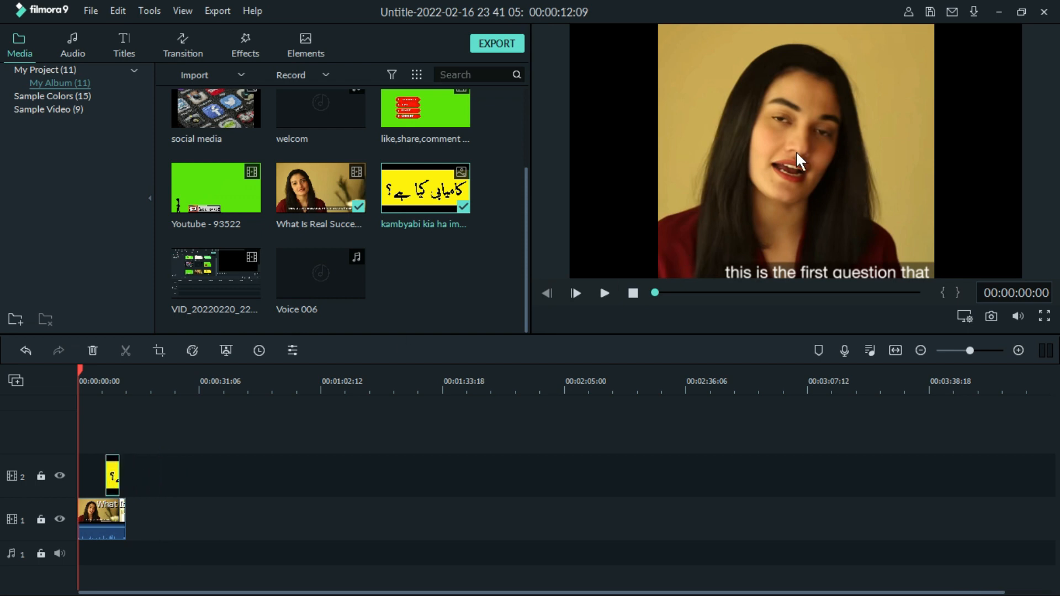
- Undo the clip moves, the crop and the deletion of the video's opening part
key("ctrl+z")
key("ctrl+z")
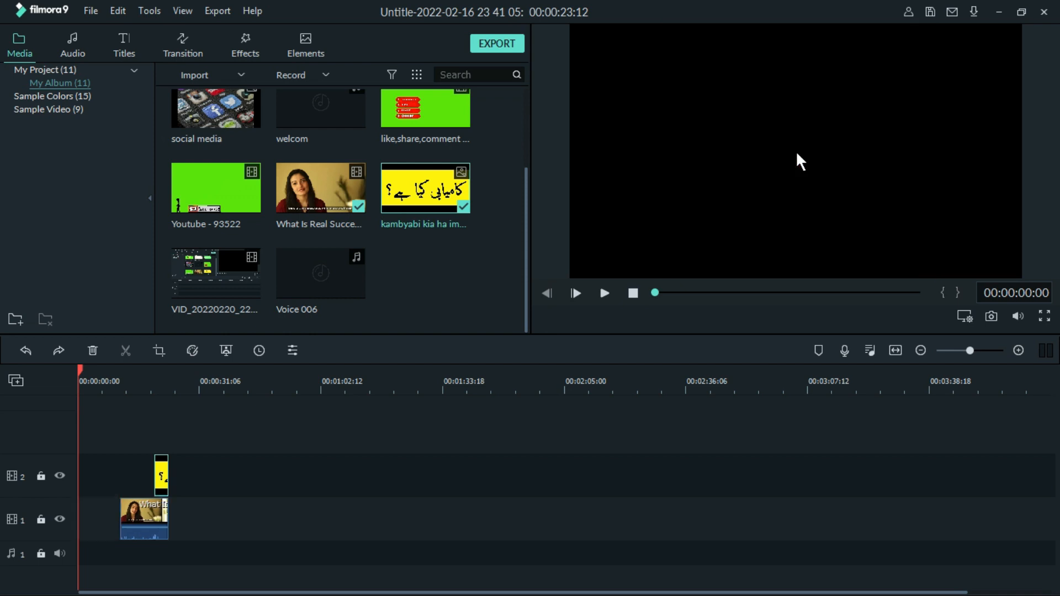
key("ctrl+z")
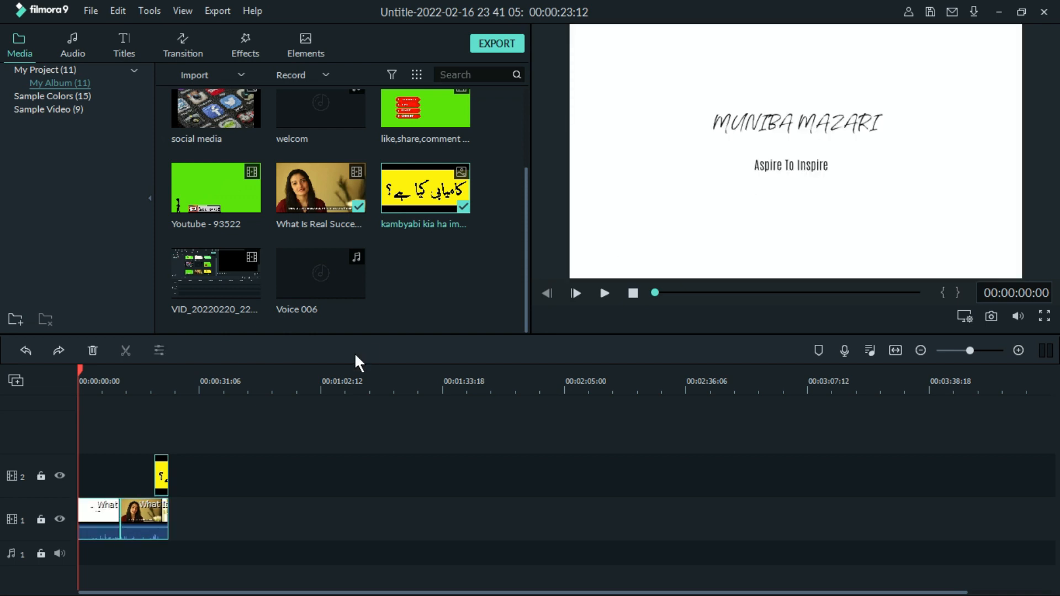
- Delete only the video's opening part before 00:00:11:03, keeping the later part and the overlay image
key("Delete")
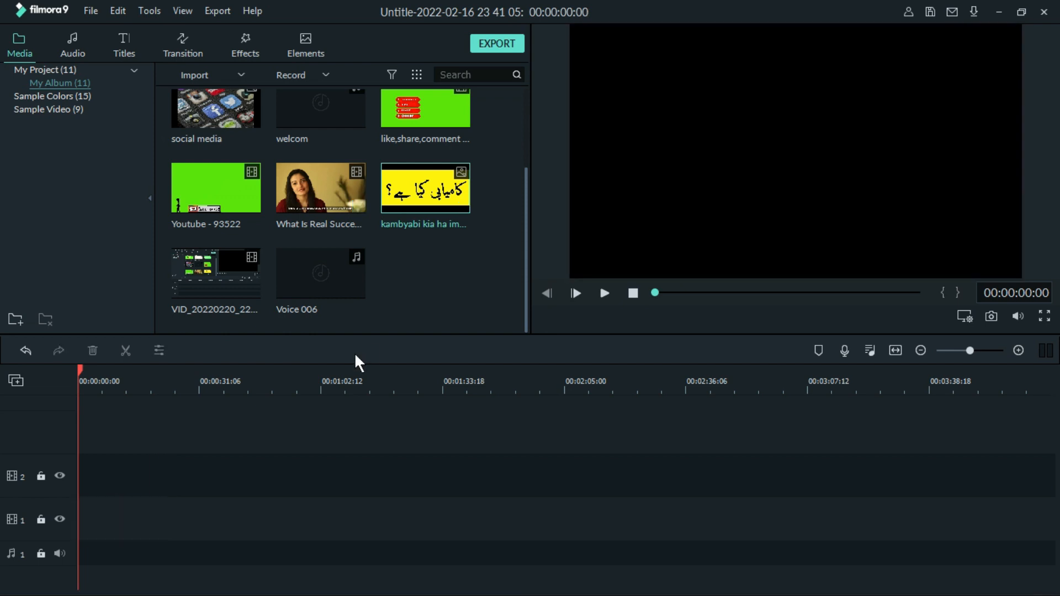
key("ctrl+z")
left_click(102, 516)
key("Delete")
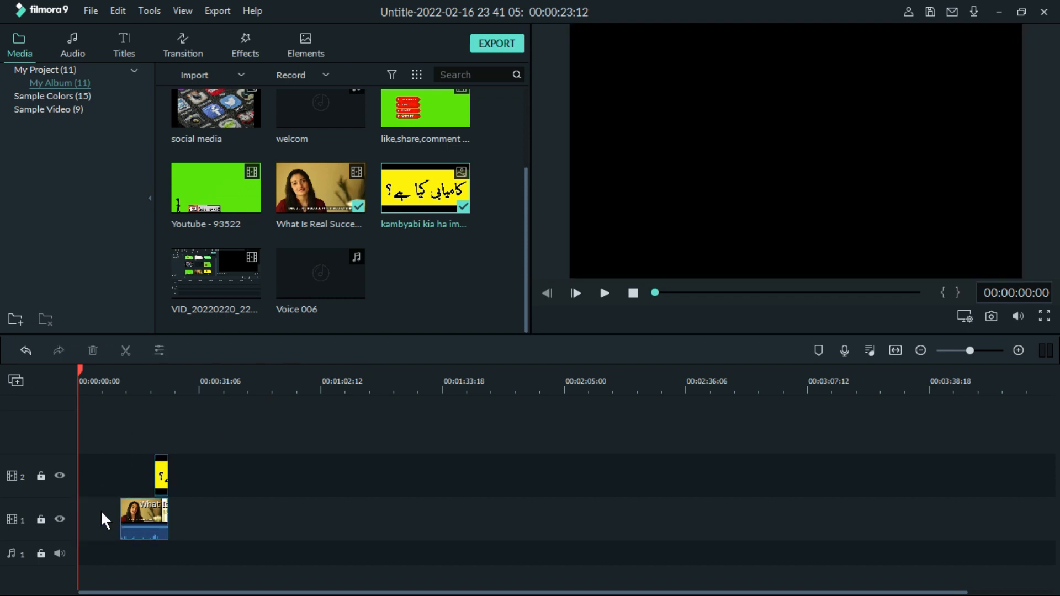
- Select the remaining video clip and play the timeline preview from 00:00:12:13 to about 00:00:22:11
left_click(126, 390)
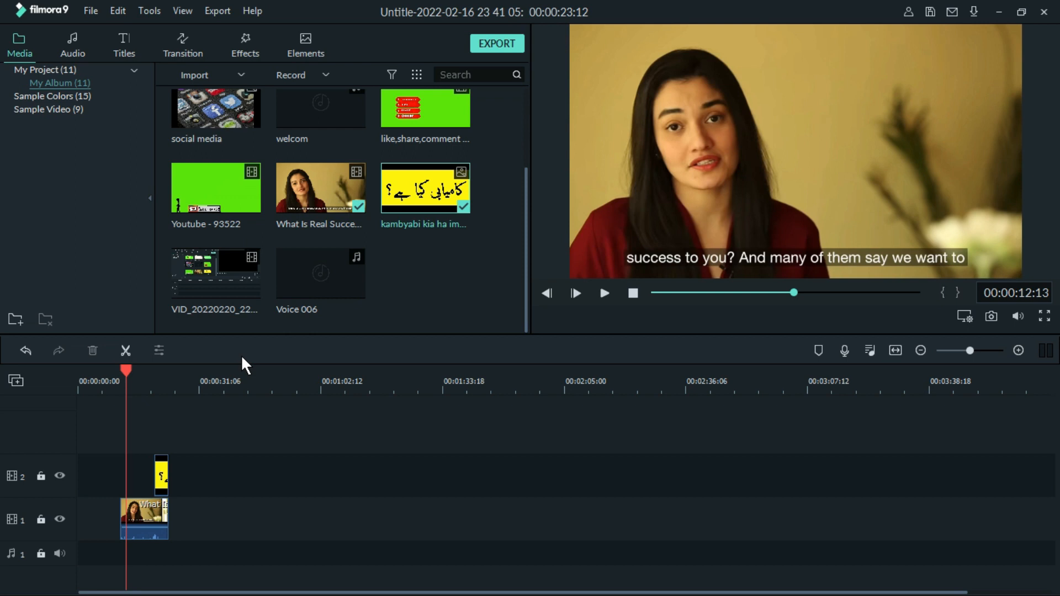
left_click(148, 509)
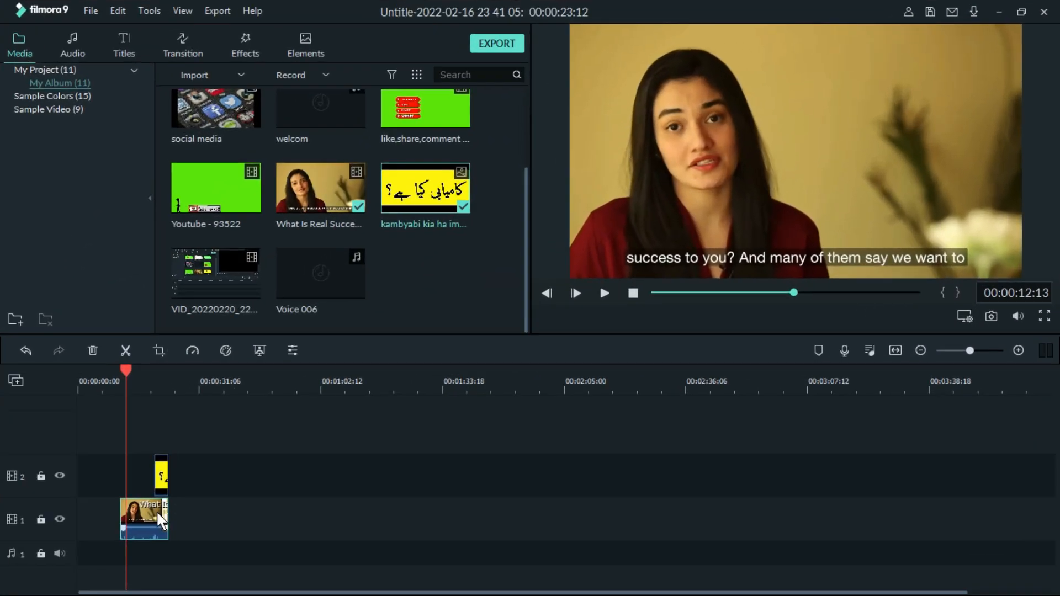
left_click(601, 295)
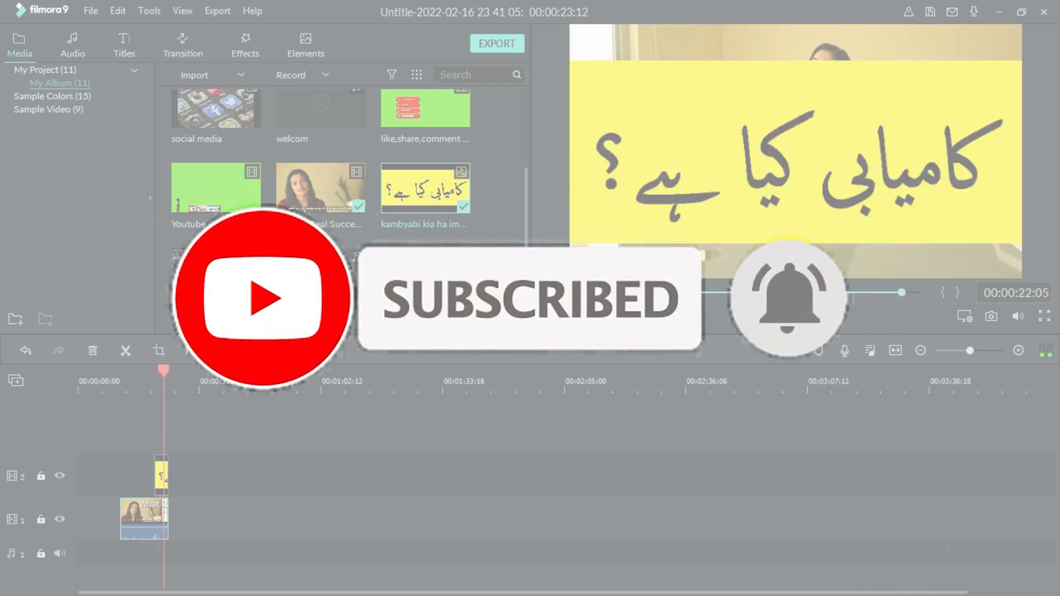
left_click(604, 291)
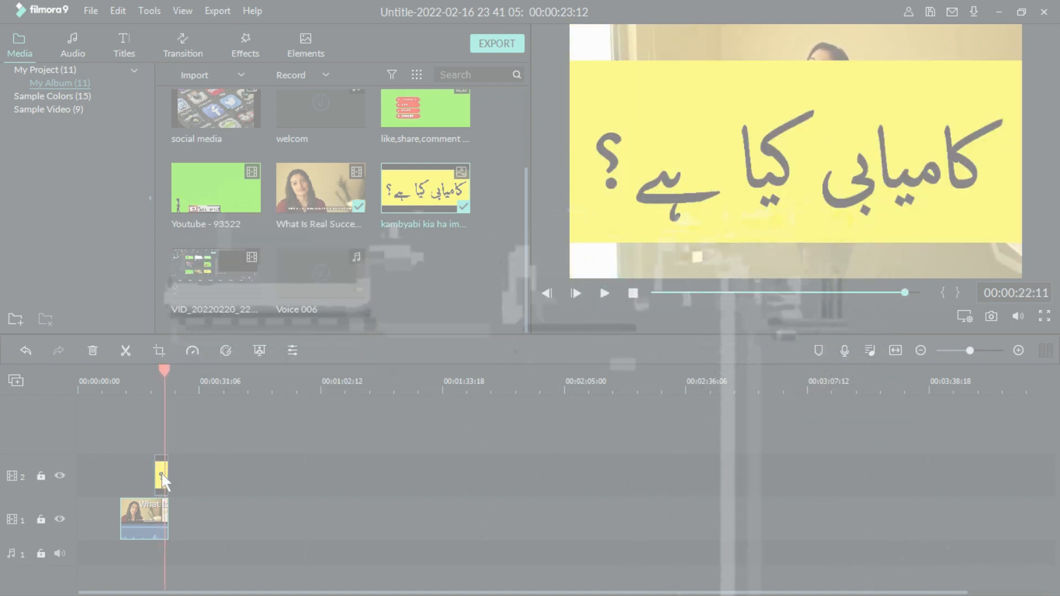
- Move the overlay image past the video clip to about 29 seconds and set the playhead to 00:00:14:13
left_click_drag(162, 471, 199, 472)
left_click(118, 386)
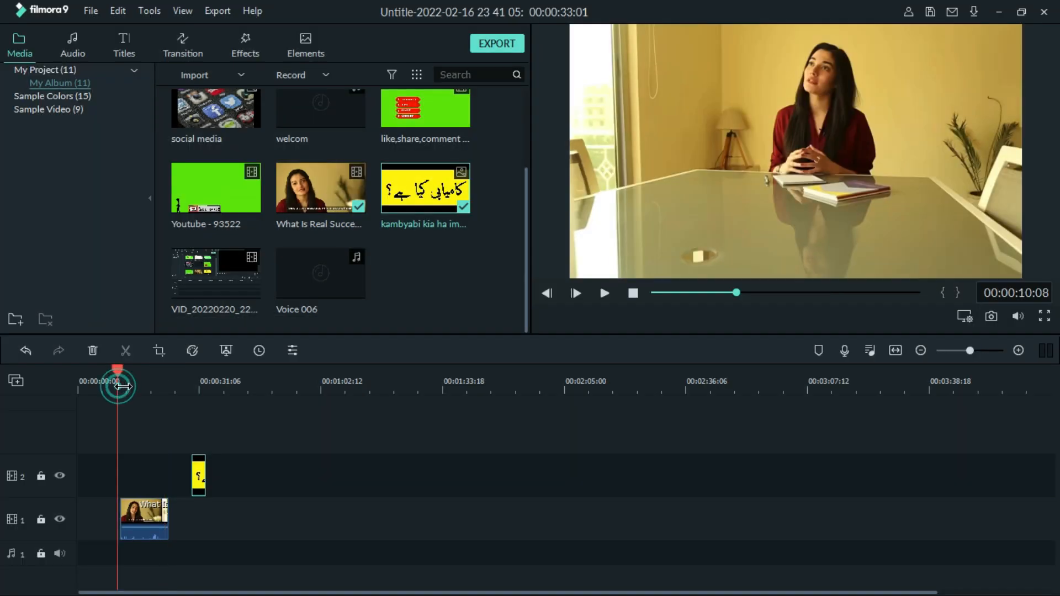
left_click_drag(118, 385, 134, 386)
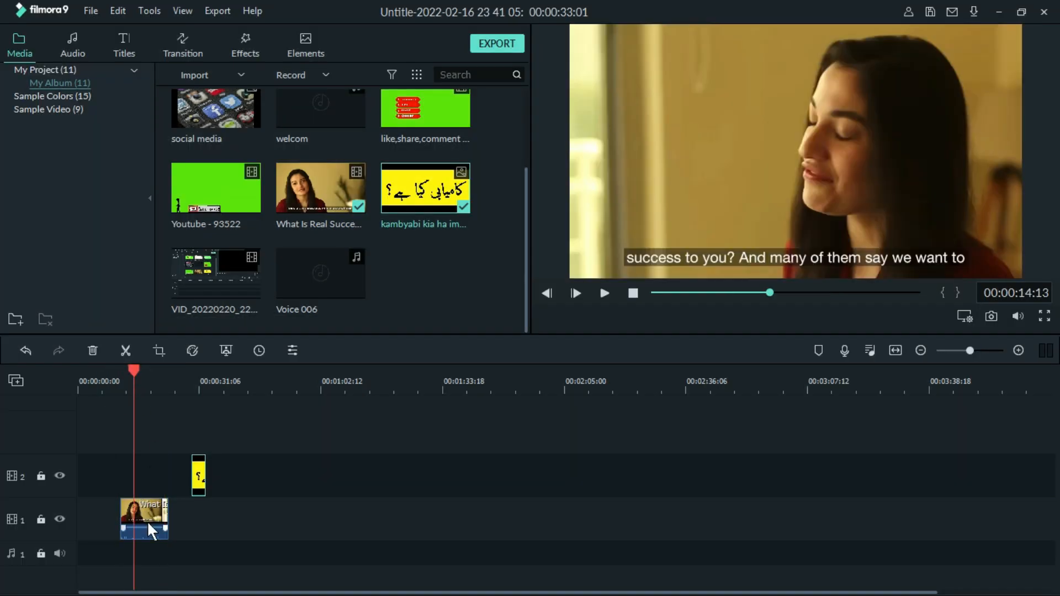
- Set the video clip's custom speed to 1.5 and play the timeline preview to 00:00:19:15
left_click(149, 515)
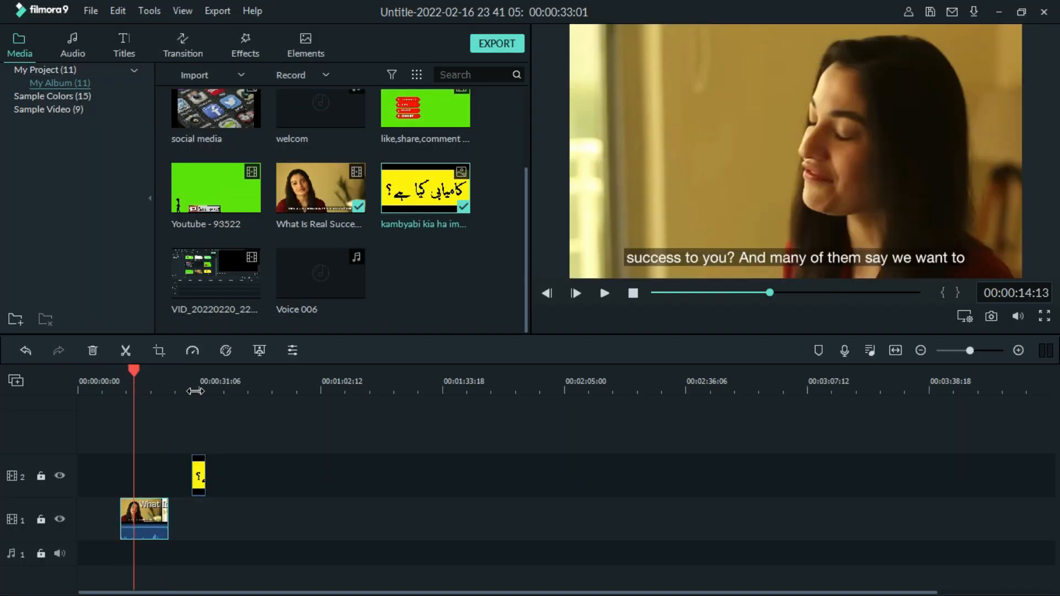
left_click(192, 353)
mouse_move(253, 389)
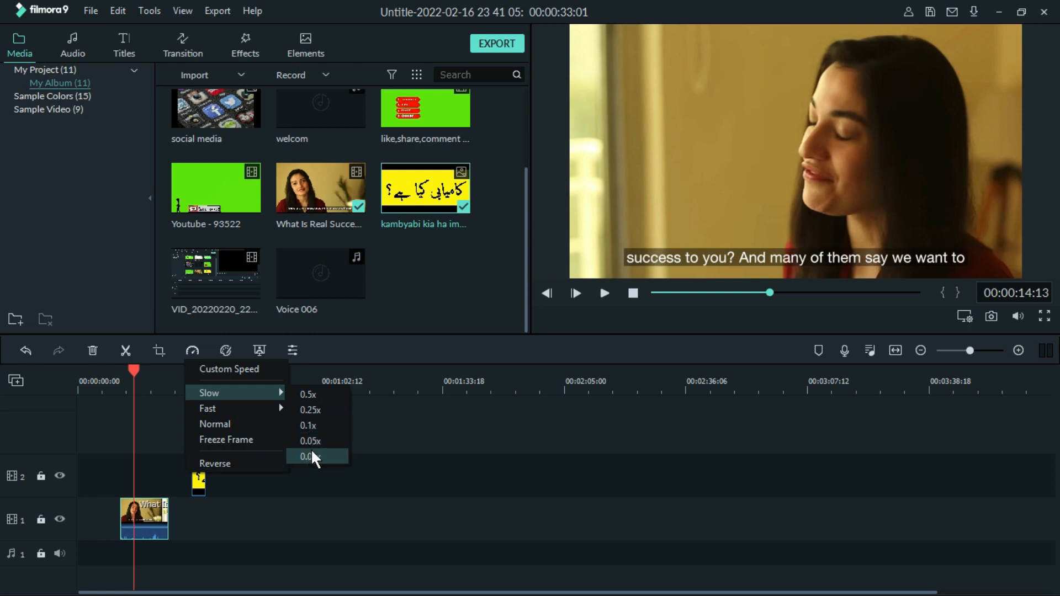
mouse_move(272, 409)
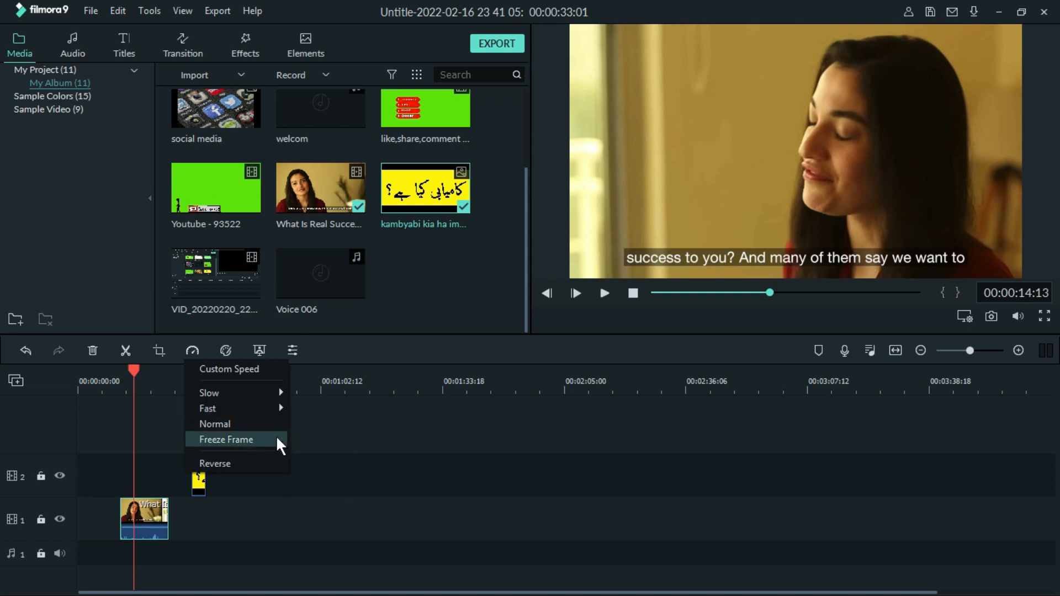
left_click(267, 369)
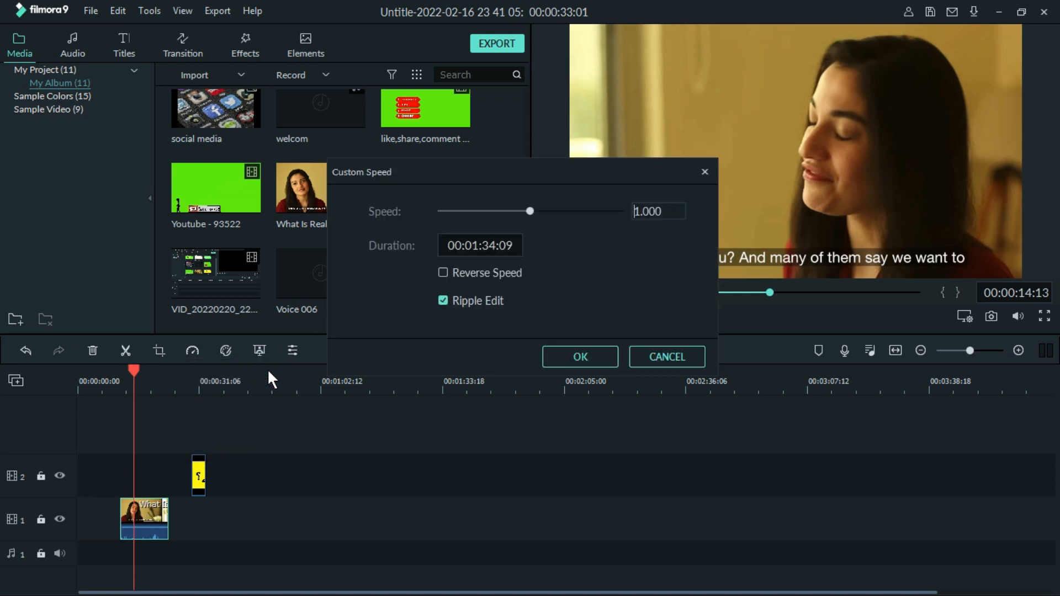
left_click(665, 213)
key("BackSpace")
key("BackSpace")
key("BackSpace")
type("5")
left_click(577, 356)
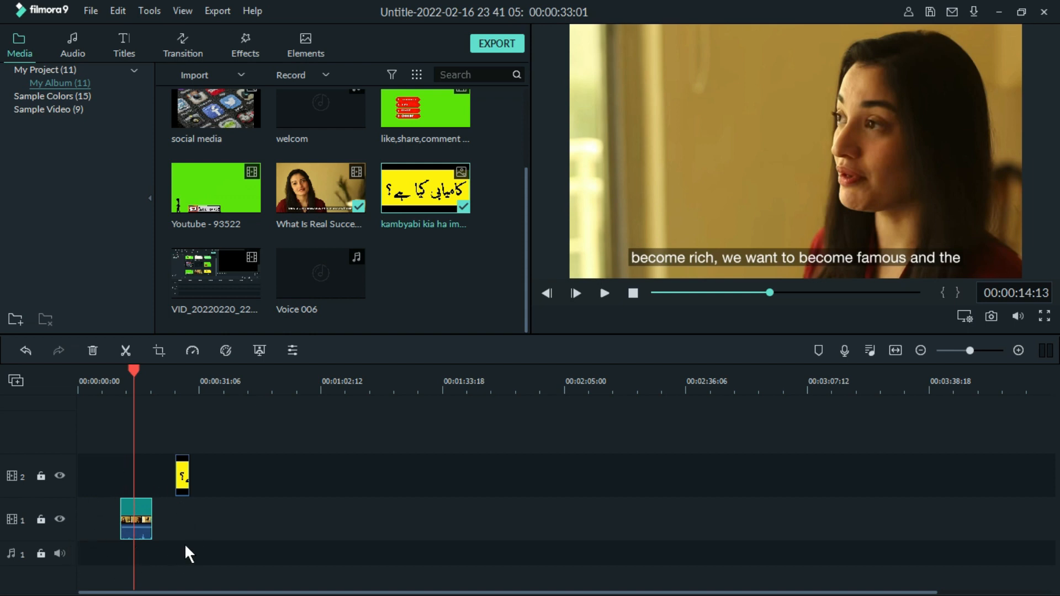
left_click(605, 292)
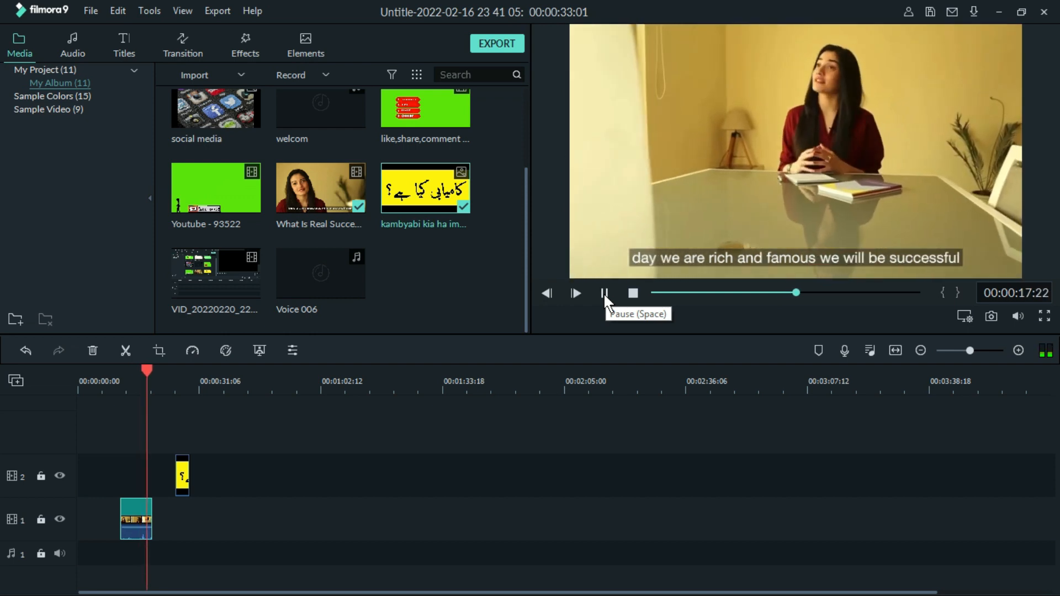
left_click(604, 293)
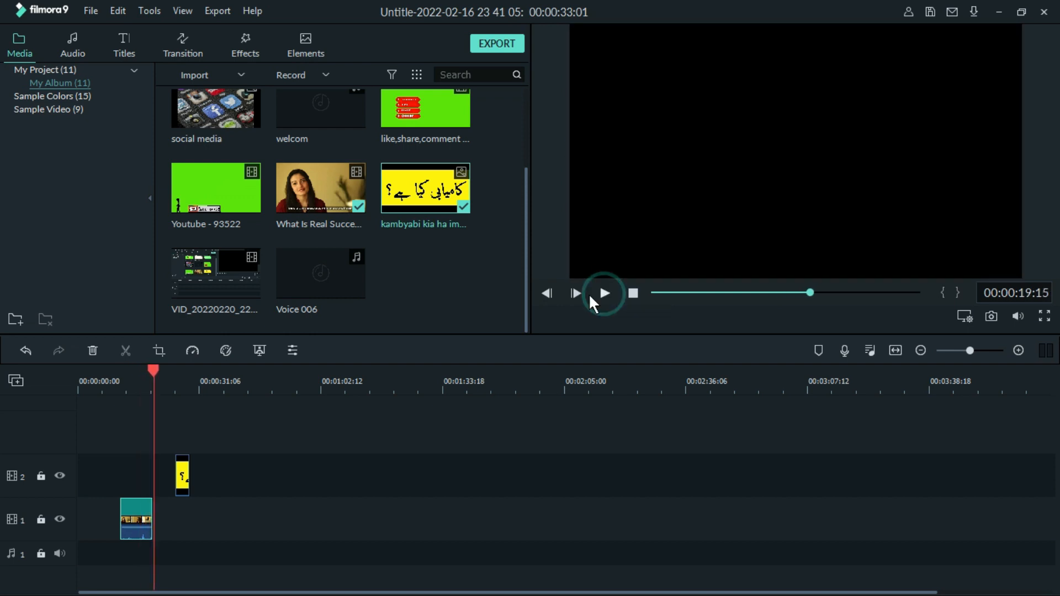
- Slow the video clip on track 1 down to 0.5x speed
right_click(142, 511)
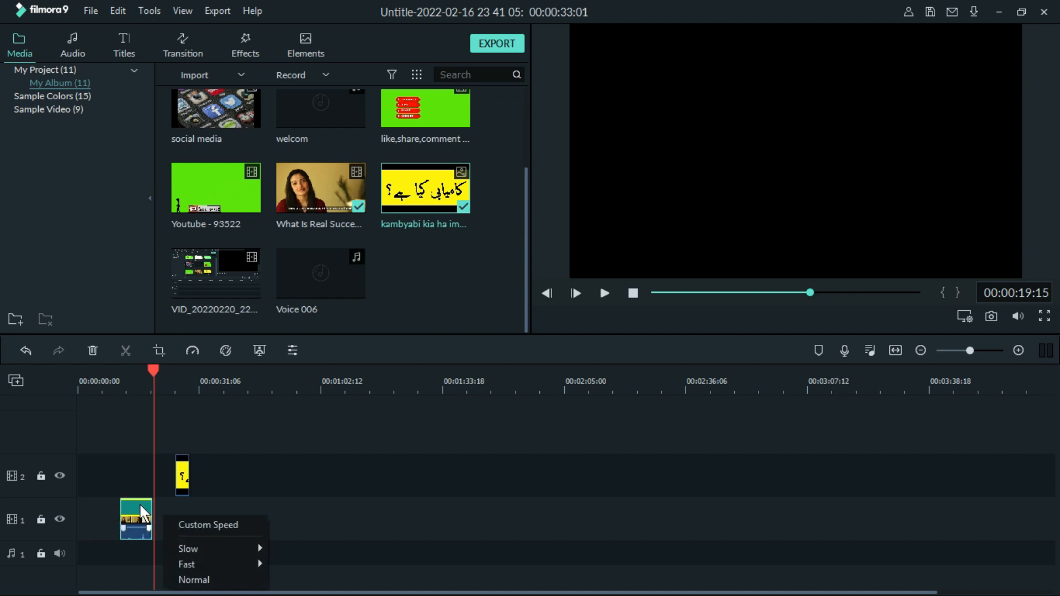
left_click(140, 389)
left_click(191, 349)
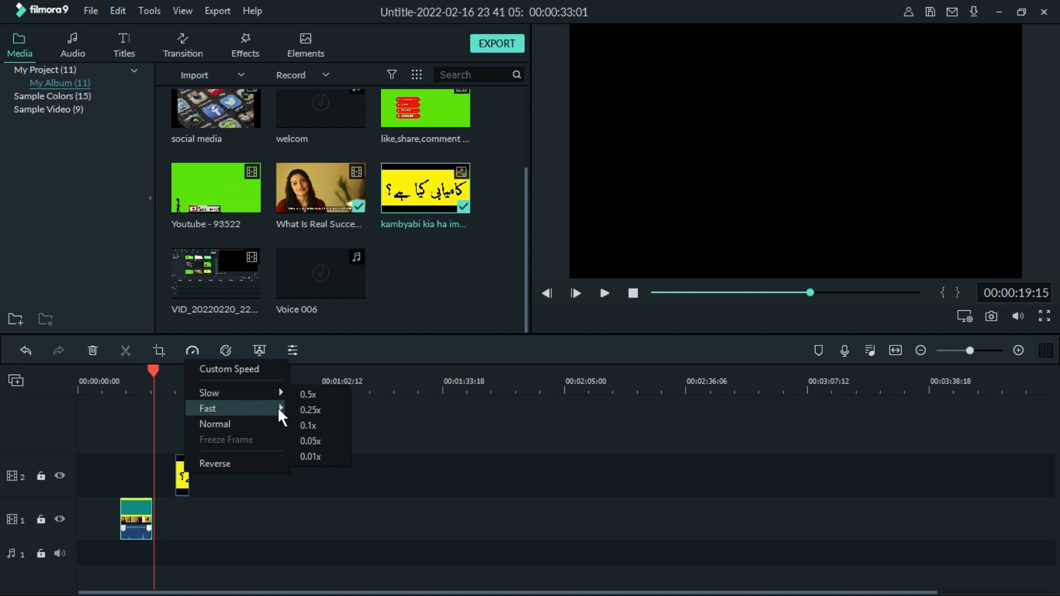
left_click(311, 395)
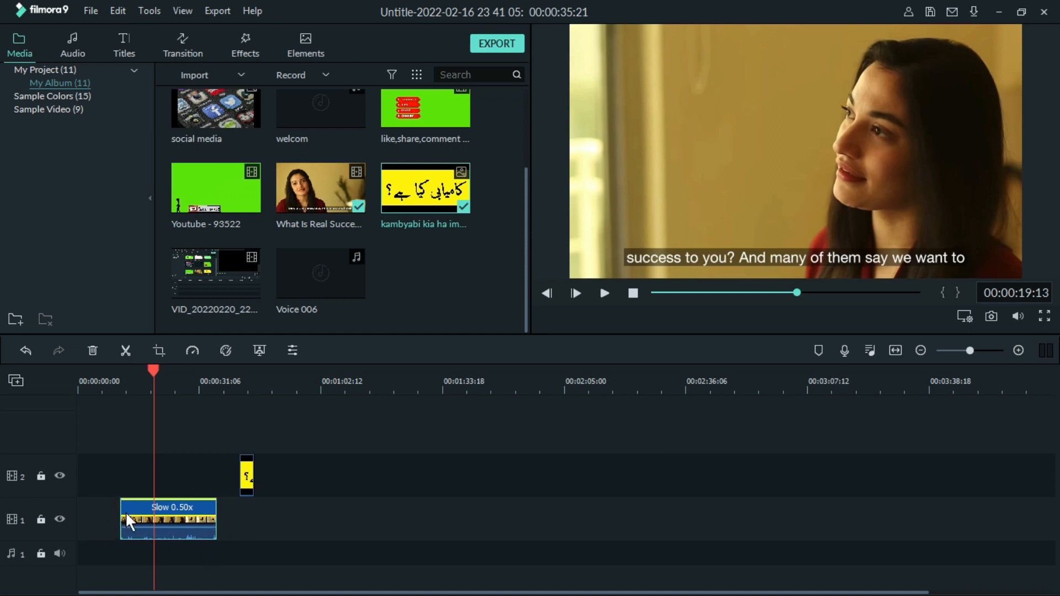
- Play the slowed clip from its start to 00:00:27:01, and view its advanced color correction settings without applying changes
left_click(122, 381)
left_click(604, 293)
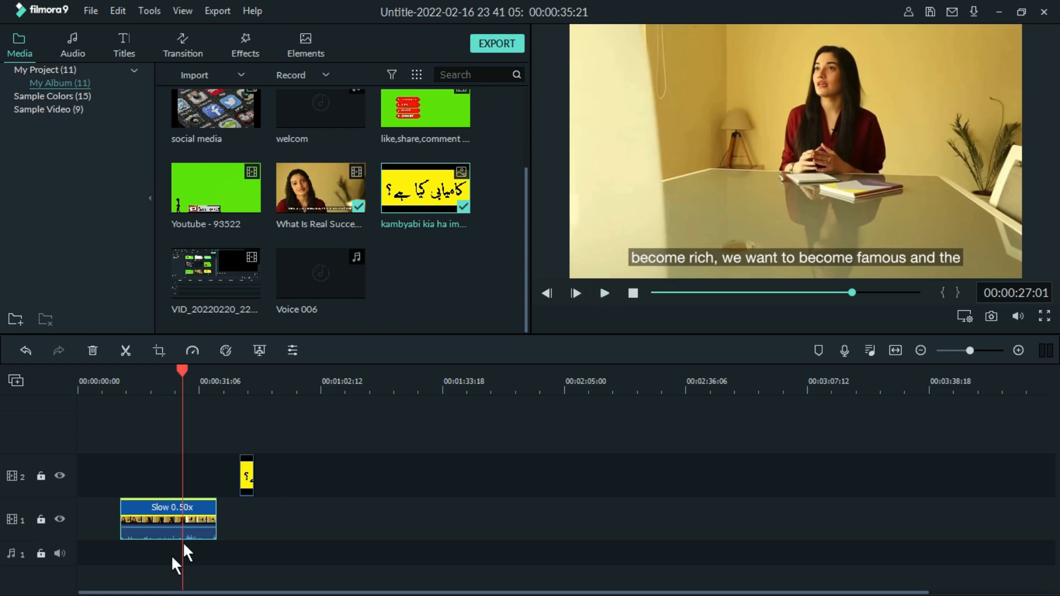
left_click(227, 353)
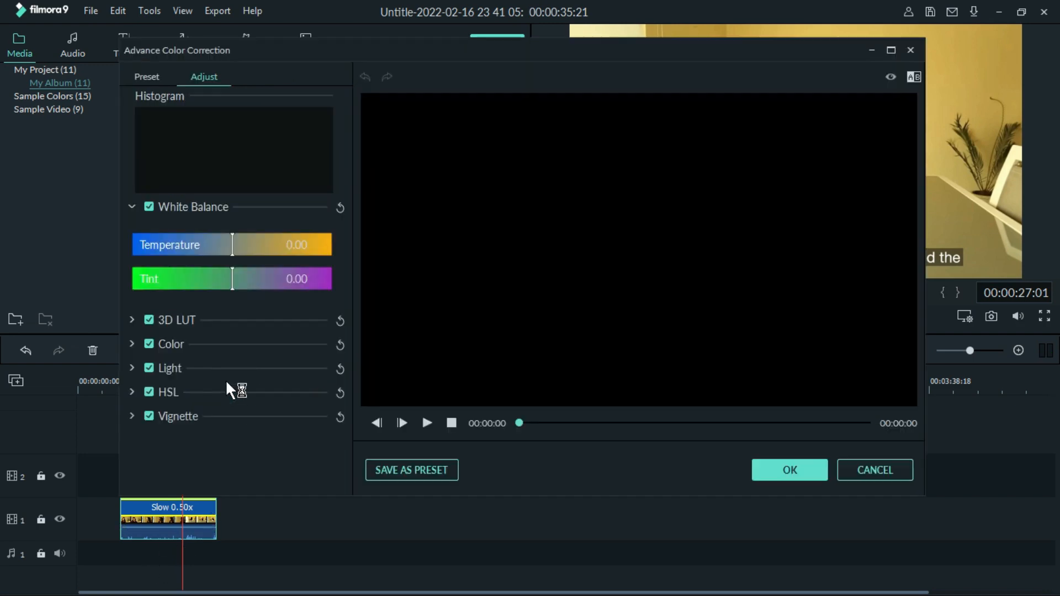
left_click(875, 470)
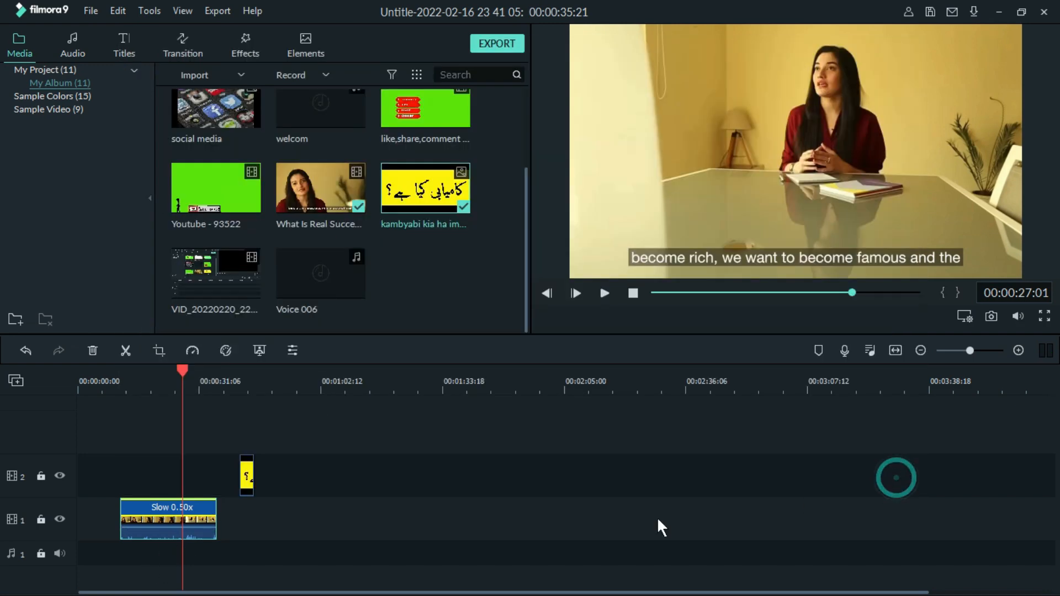
- Replace all timeline clips with the full What Is Real Success video on track 2 and the kambyabi image above it at about 40 seconds
left_click_drag(281, 535, 146, 477)
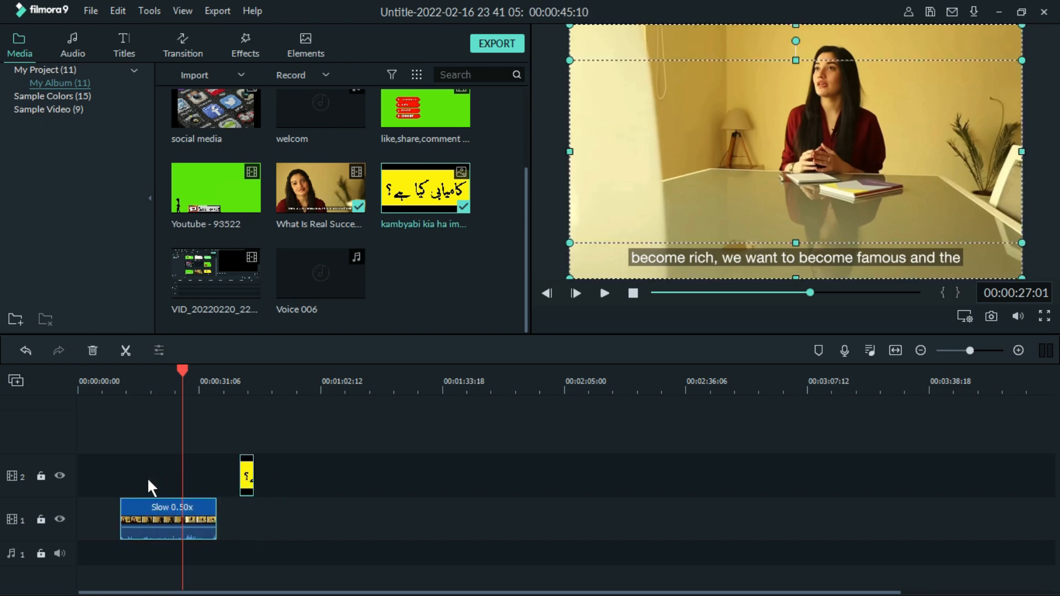
key("Delete")
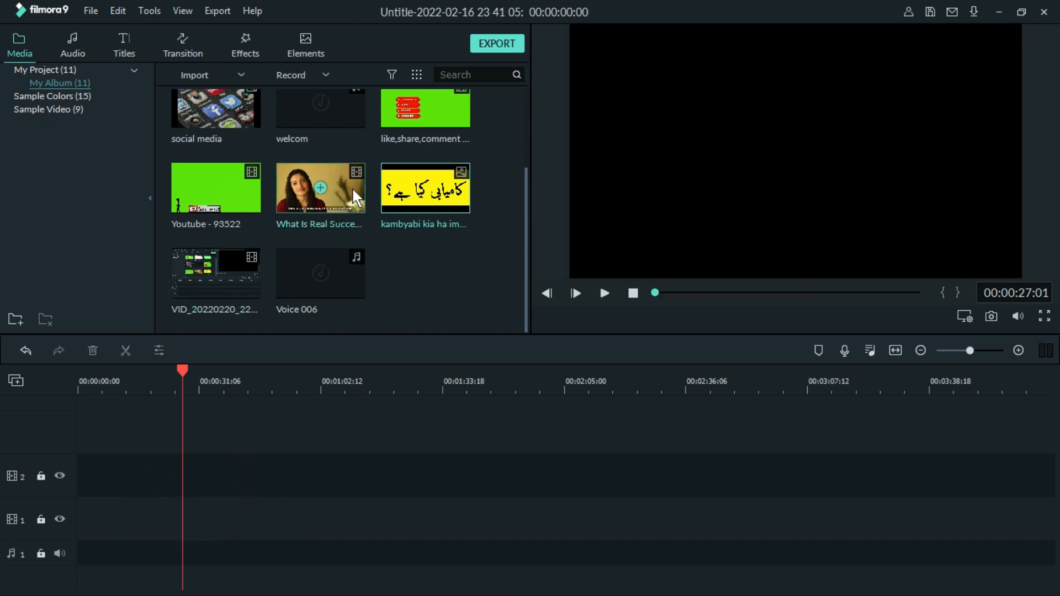
left_click_drag(352, 187, 73, 474)
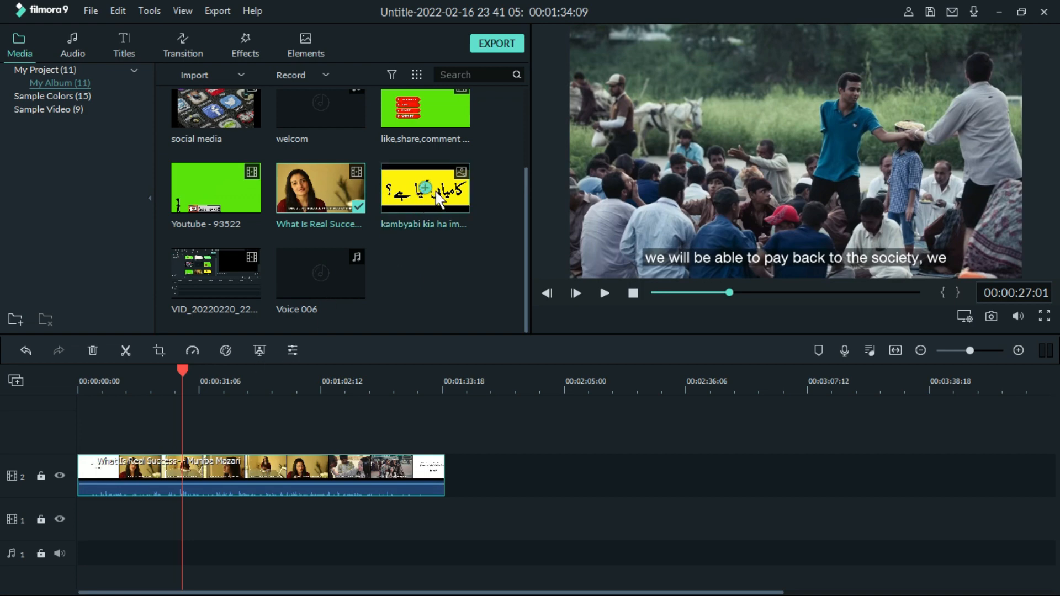
left_click_drag(428, 190, 137, 462)
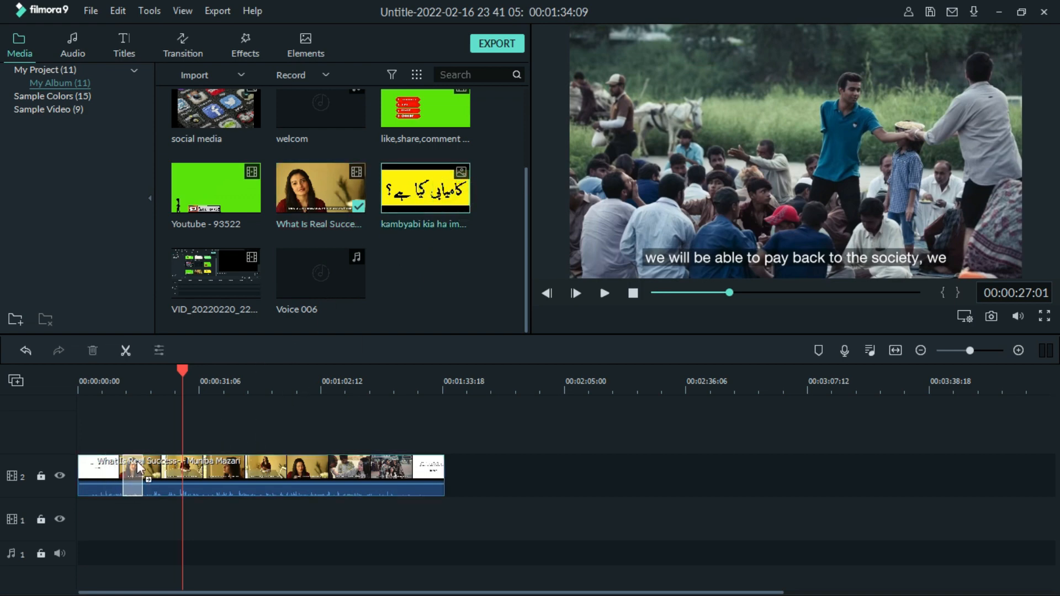
left_click_drag(235, 430, 234, 429)
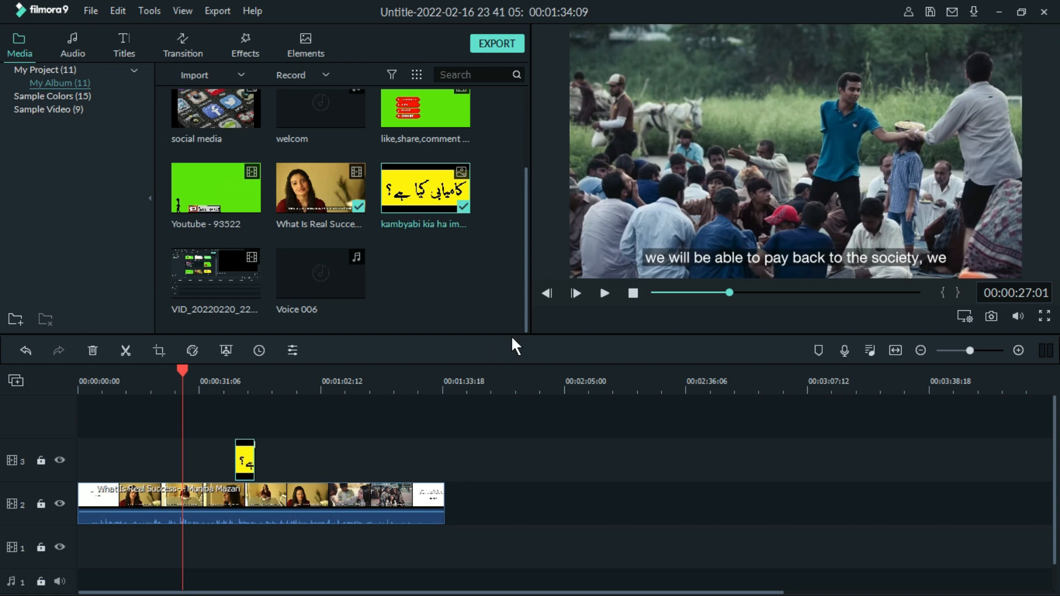
- Reduce the height of the timeline tracks and enlarge the media library and preview area
left_click_drag(512, 335, 518, 177)
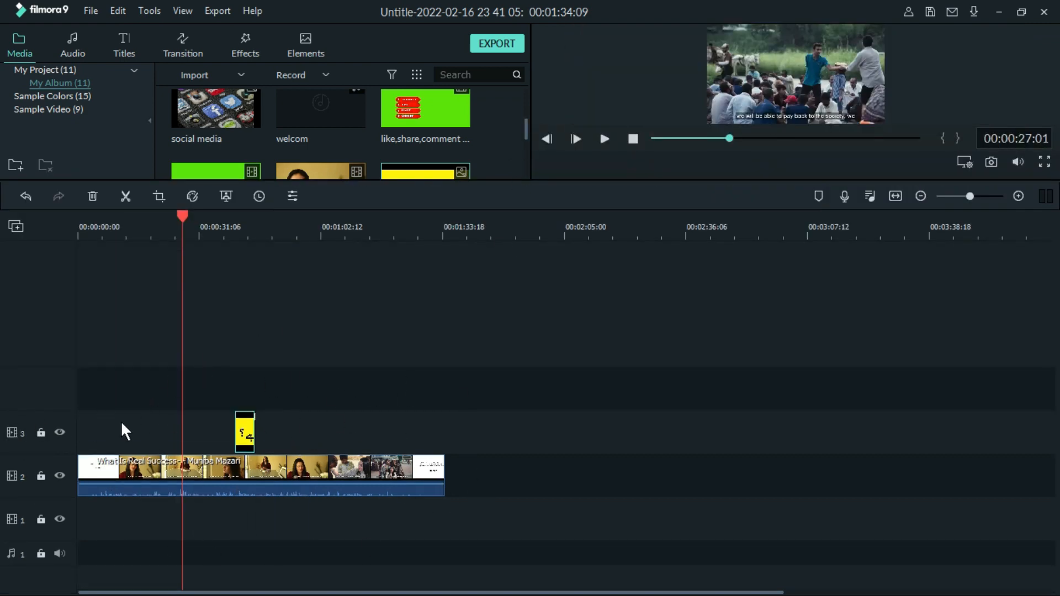
left_click_drag(69, 412, 63, 518)
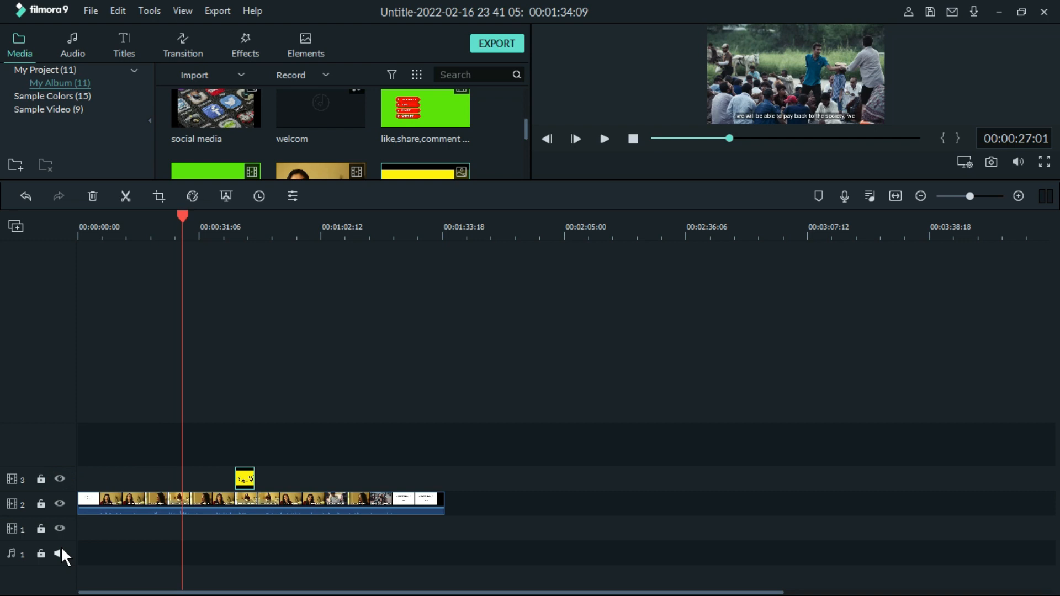
left_click(63, 531)
left_click_drag(68, 423, 67, 442)
left_click_drag(564, 181, 591, 414)
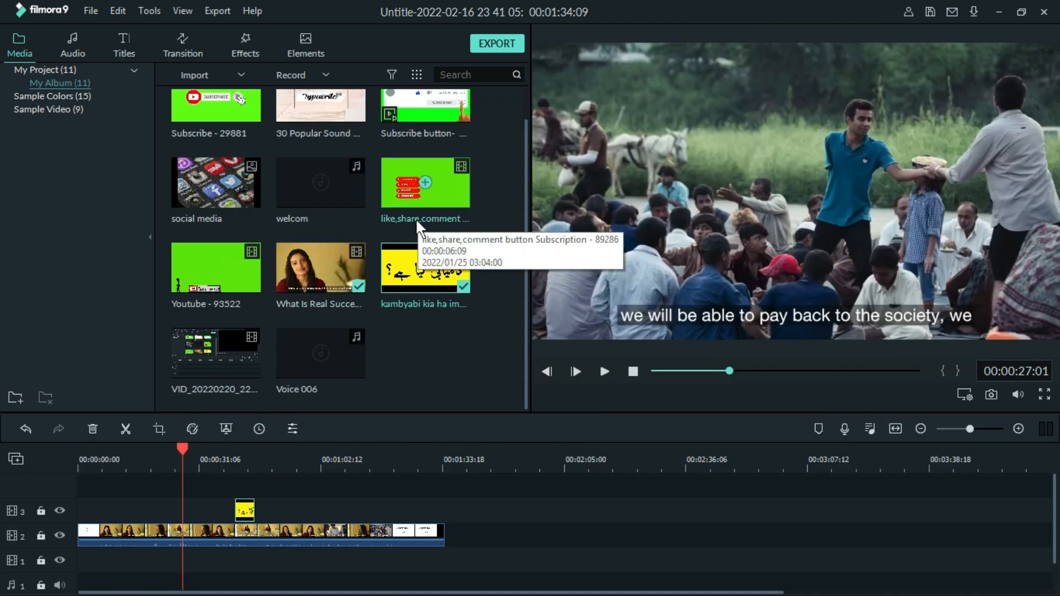
- Replace the overlay image on track 3 with the Subscribe - 29881 clip at 00:00:27:01 and preview it to 00:00:29:15
left_click_drag(524, 164, 521, 111)
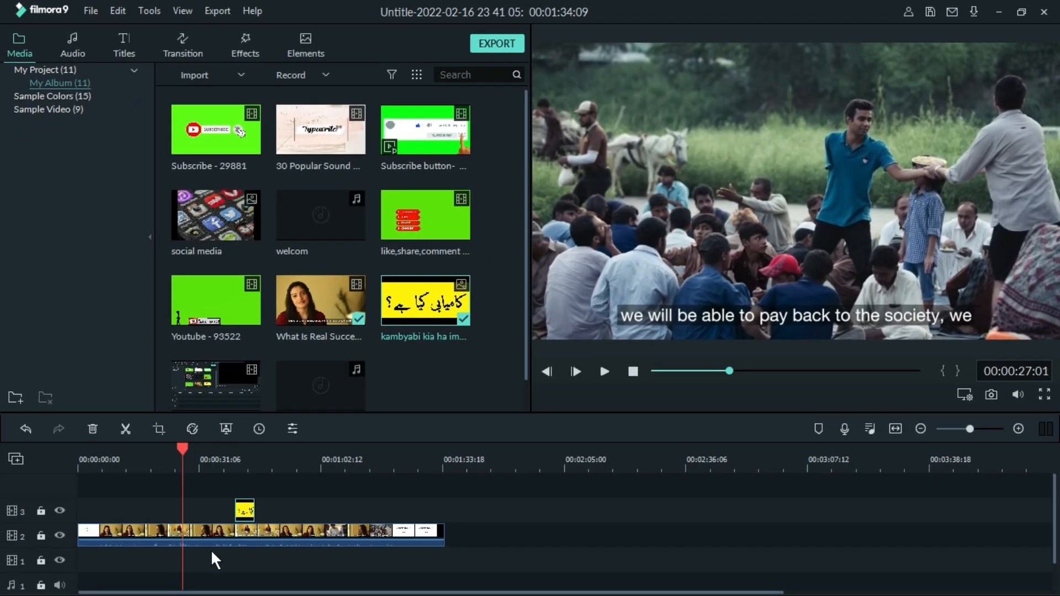
left_click(214, 534)
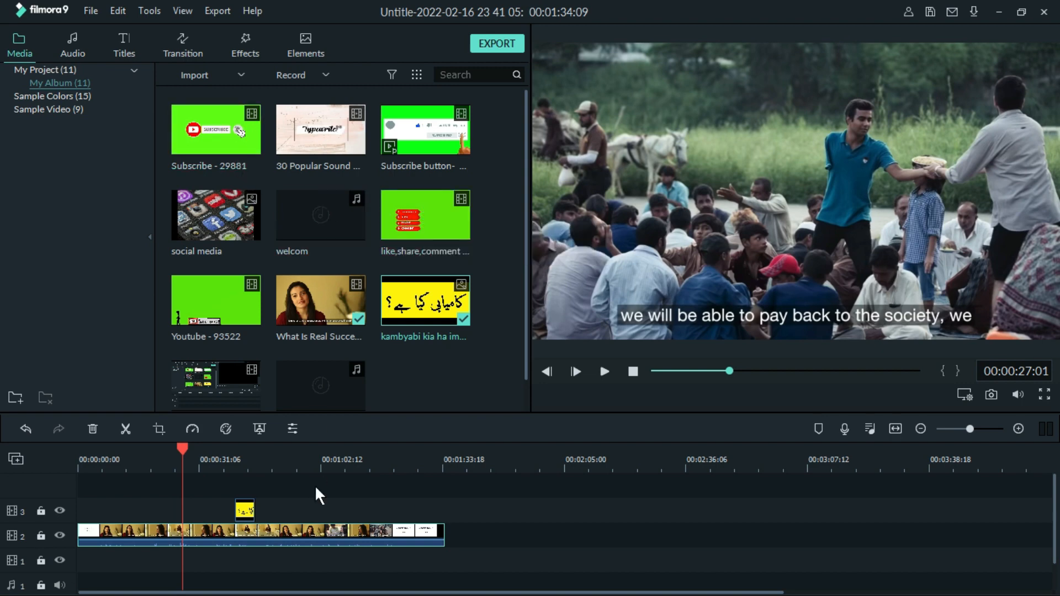
left_click(246, 510)
key("Delete")
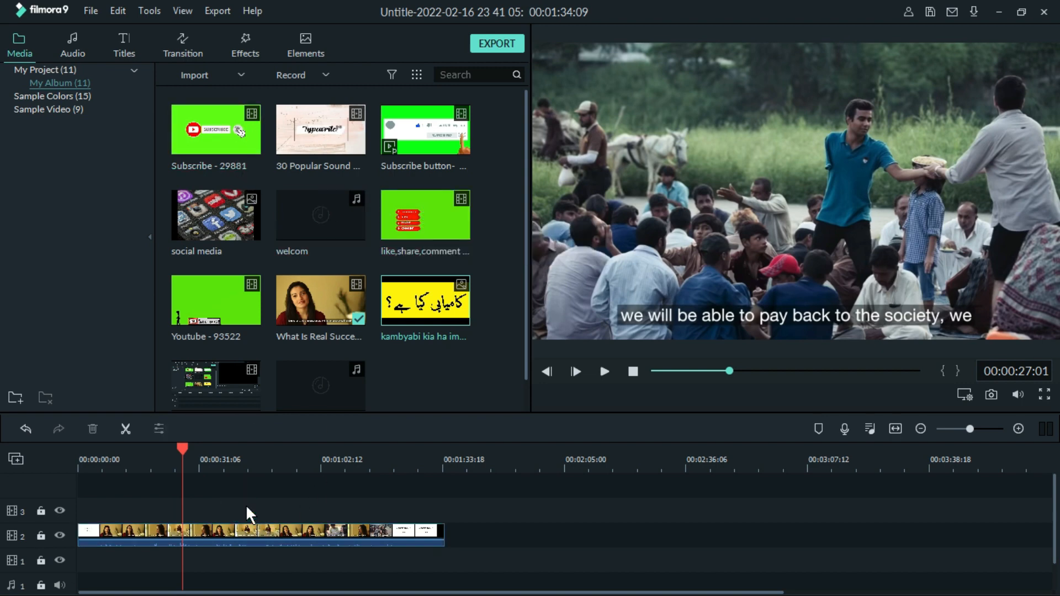
left_click_drag(249, 137, 185, 508)
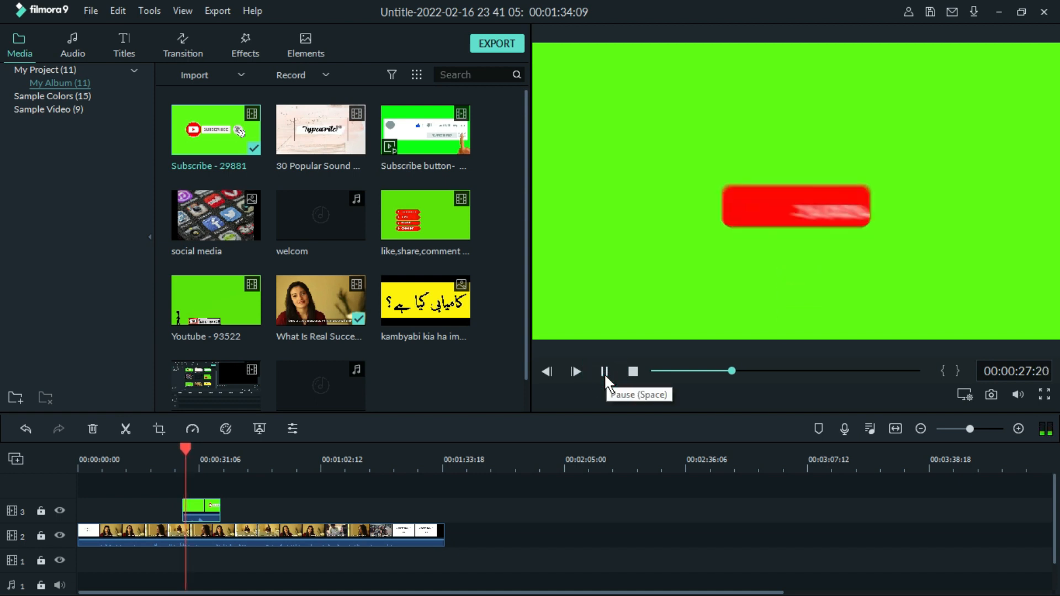
left_click(604, 372)
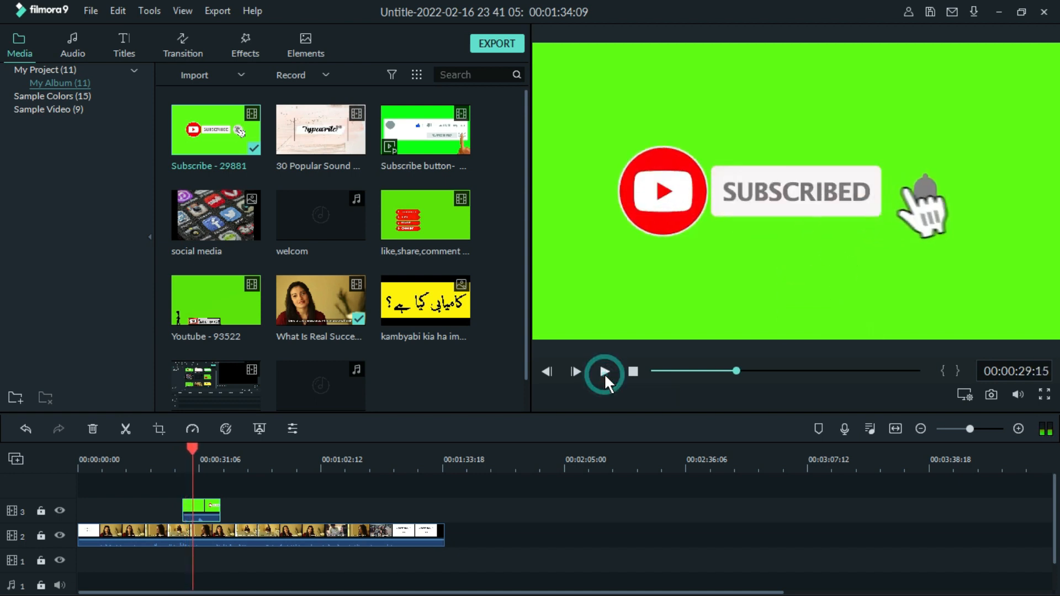
left_click(259, 429)
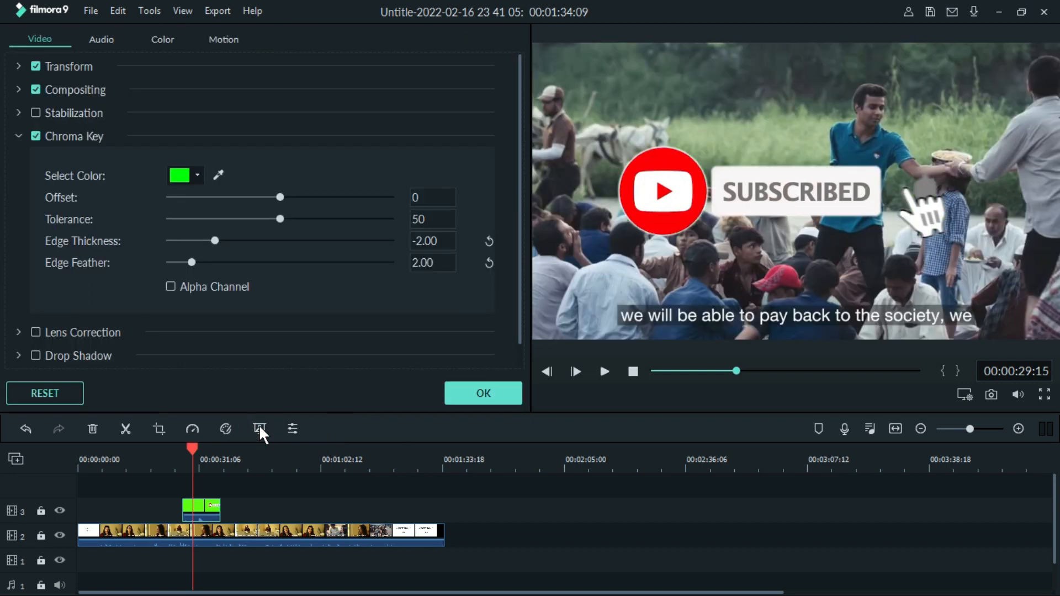
key("ctrl+z")
left_click(466, 391)
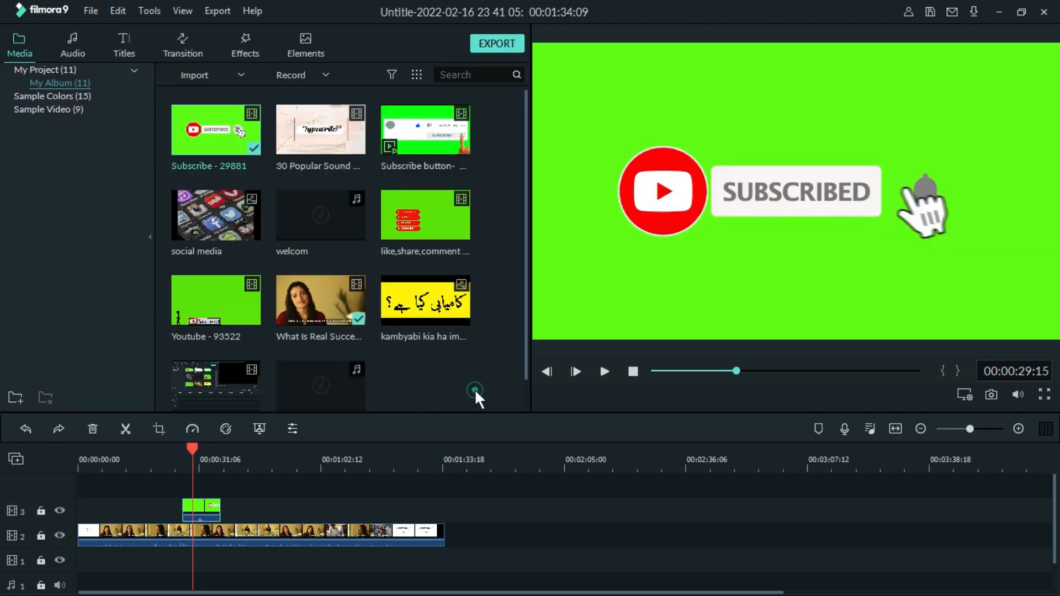
- Enable Chroma Key on the Subscribe clip to remove its green background and set the offset to 55
double_click(201, 516)
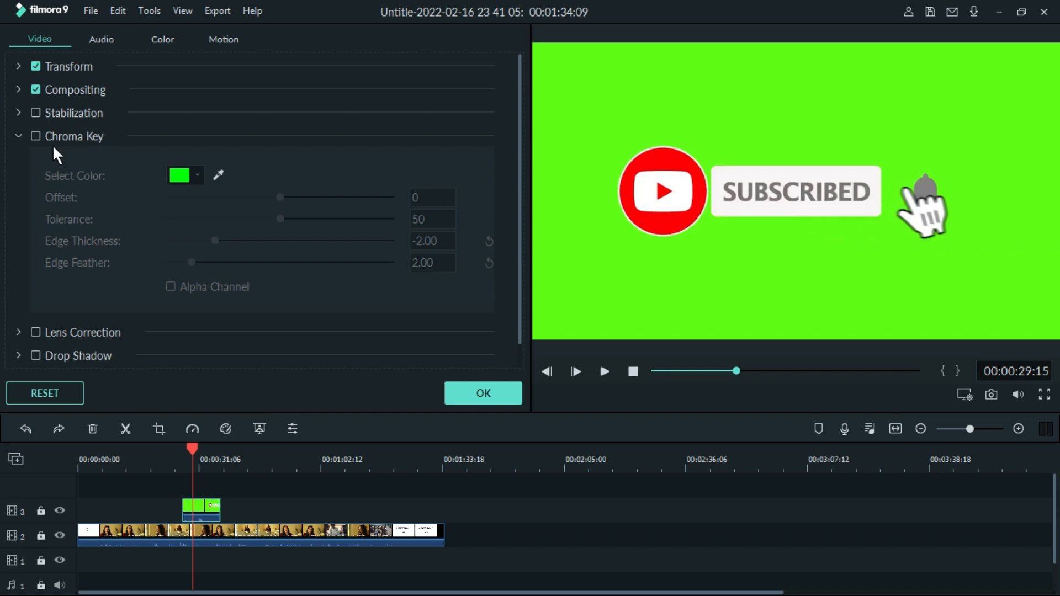
left_click(37, 141)
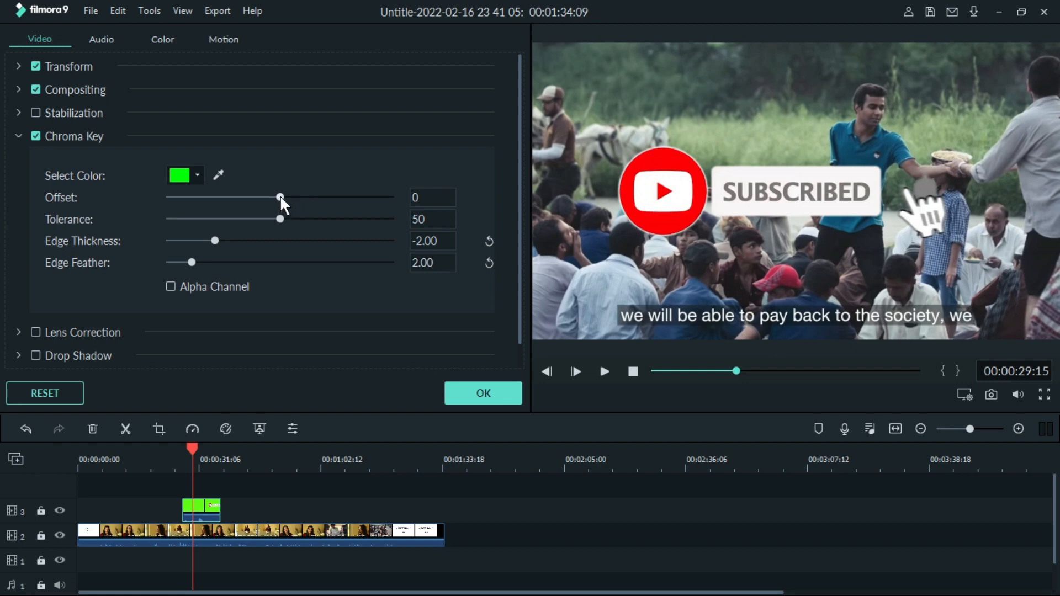
left_click_drag(280, 194, 340, 203)
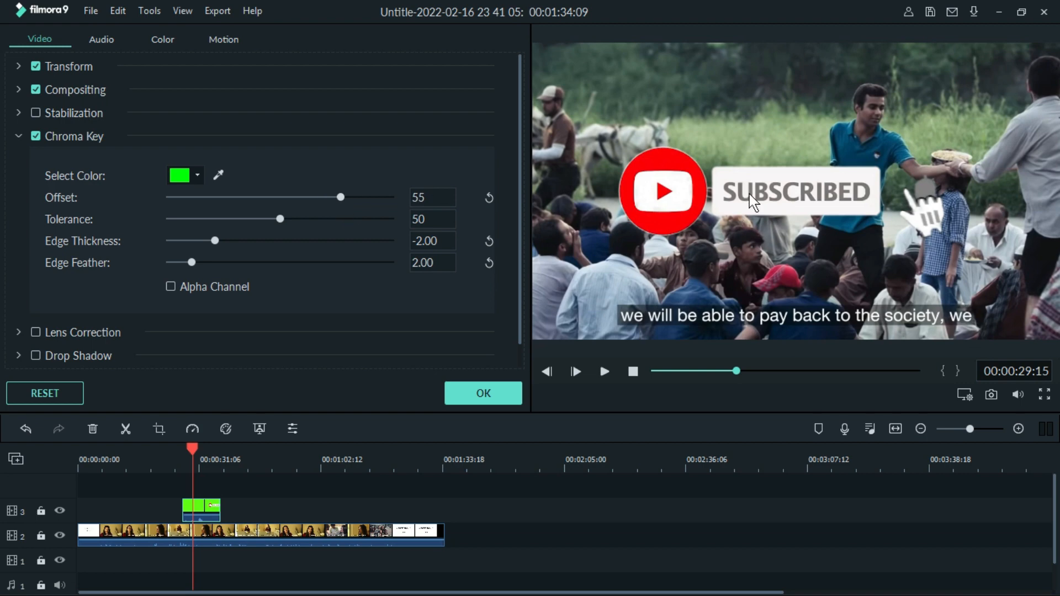
- Shrink the Subscribe overlay to about two-thirds size, move it to the lower centre of the picture and apply the settings
left_click(750, 193)
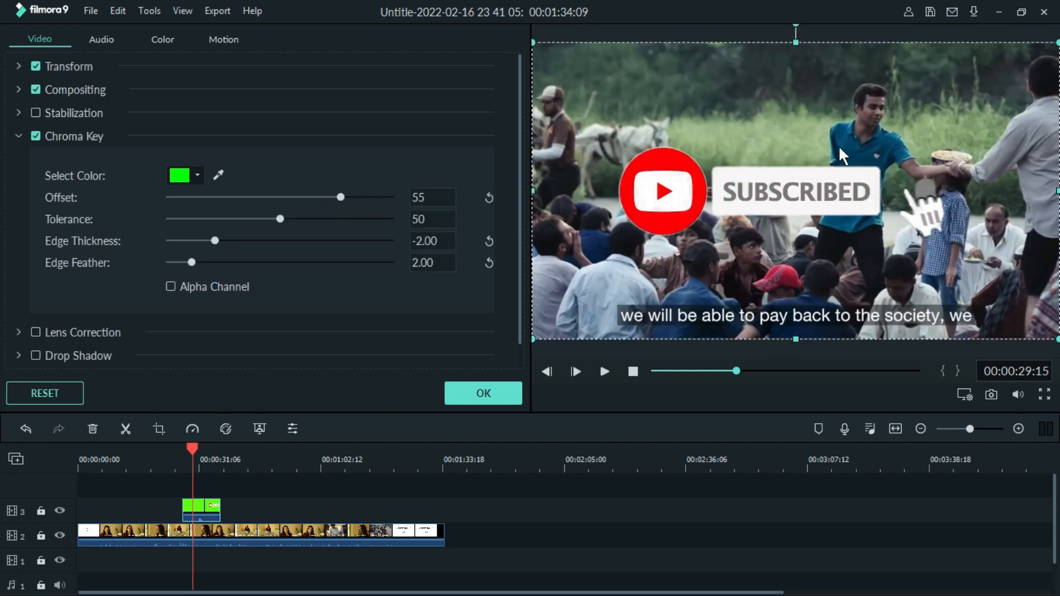
left_click_drag(1053, 43, 890, 207)
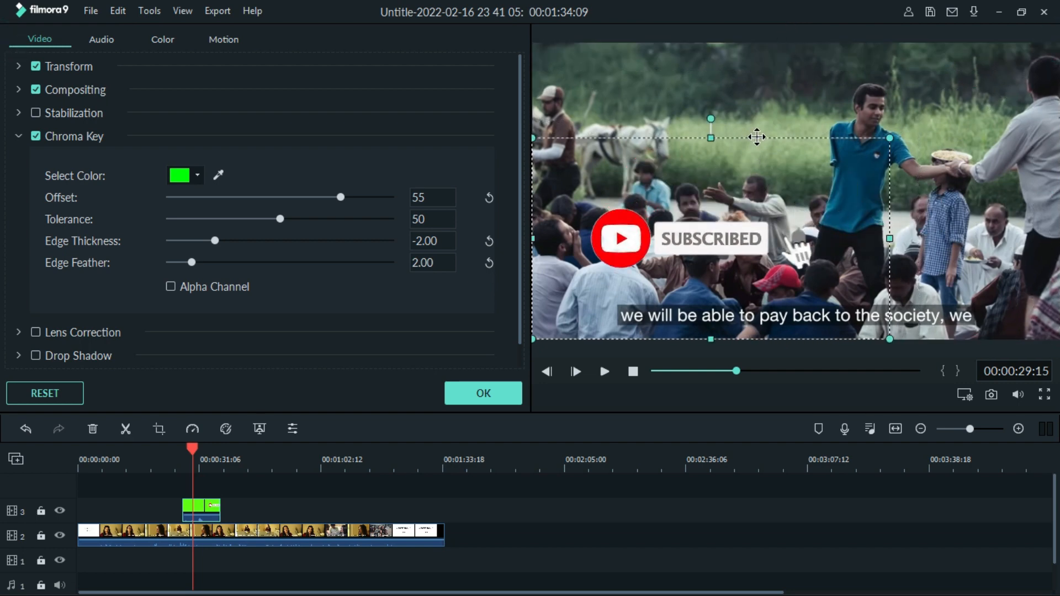
left_click_drag(751, 137, 842, 201)
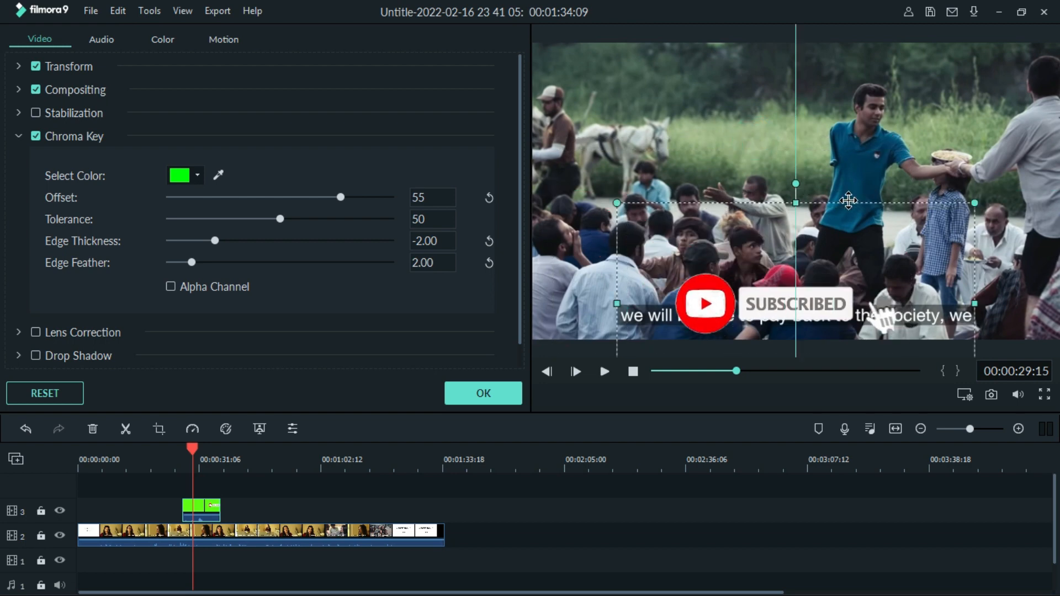
left_click(505, 395)
- Play the timeline preview from 00:00:26:17 to check the Subscribe overlay on the video
left_click(182, 465)
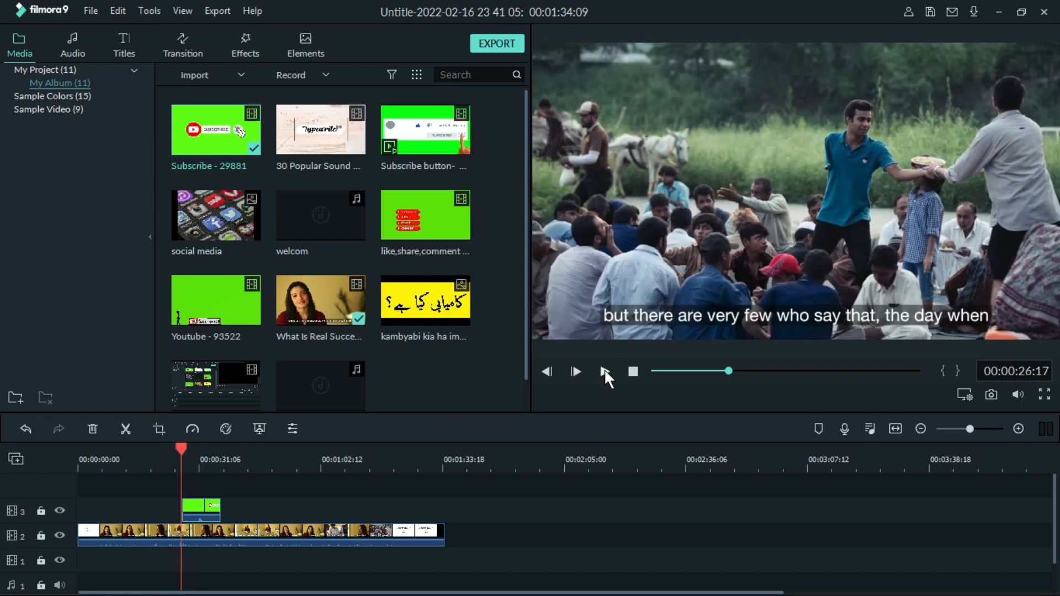
left_click(603, 371)
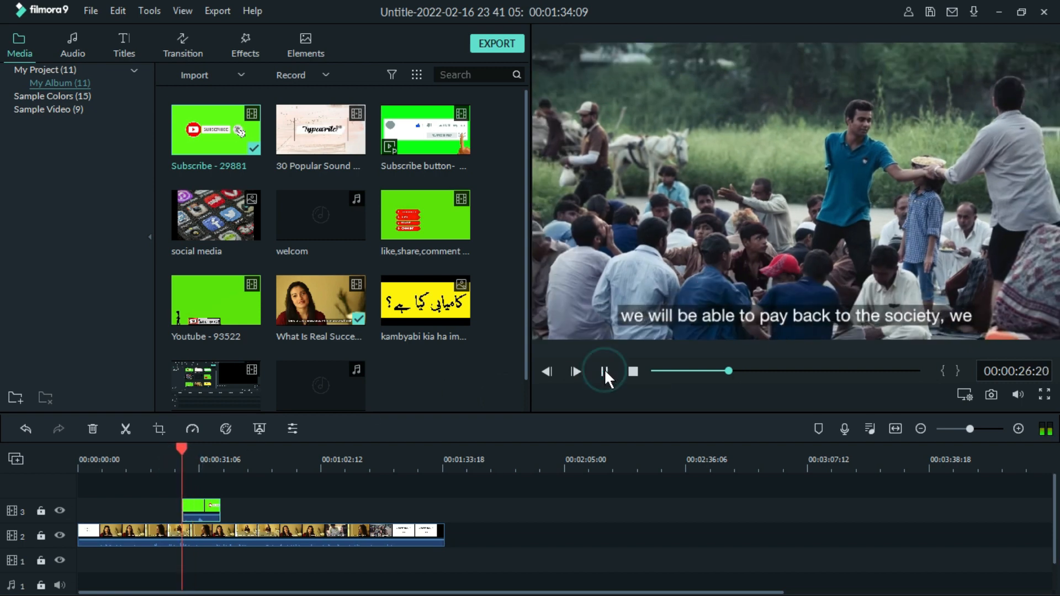